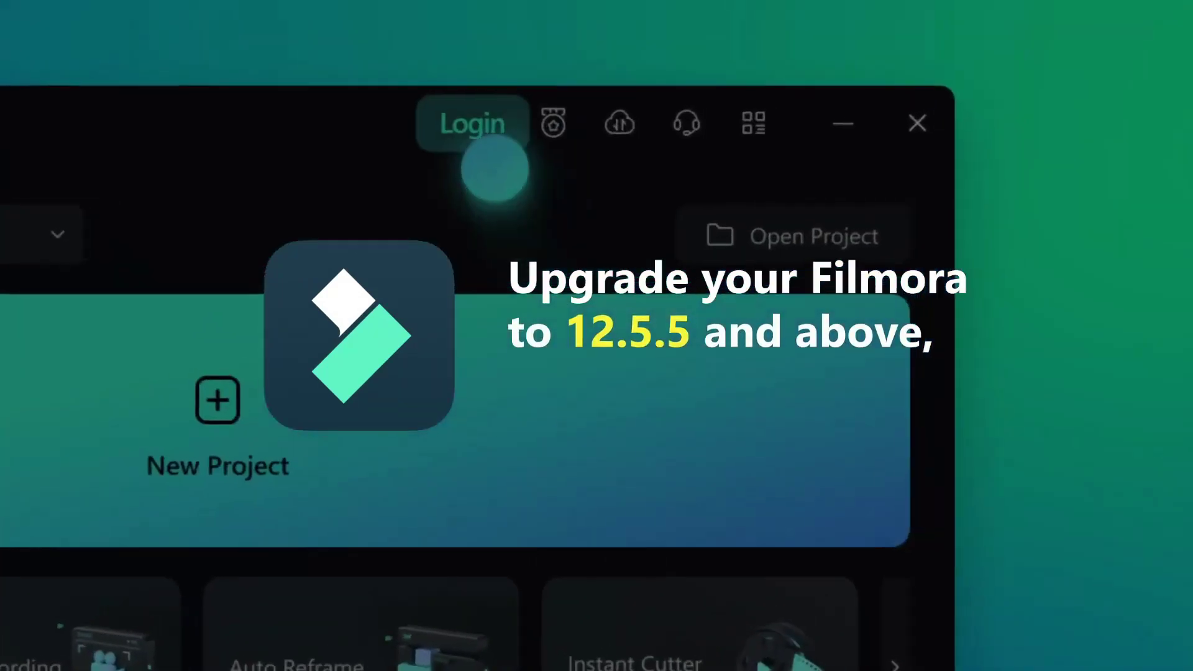
- Sign in to the Wondershare account from the Login panel
left_click(494, 165)
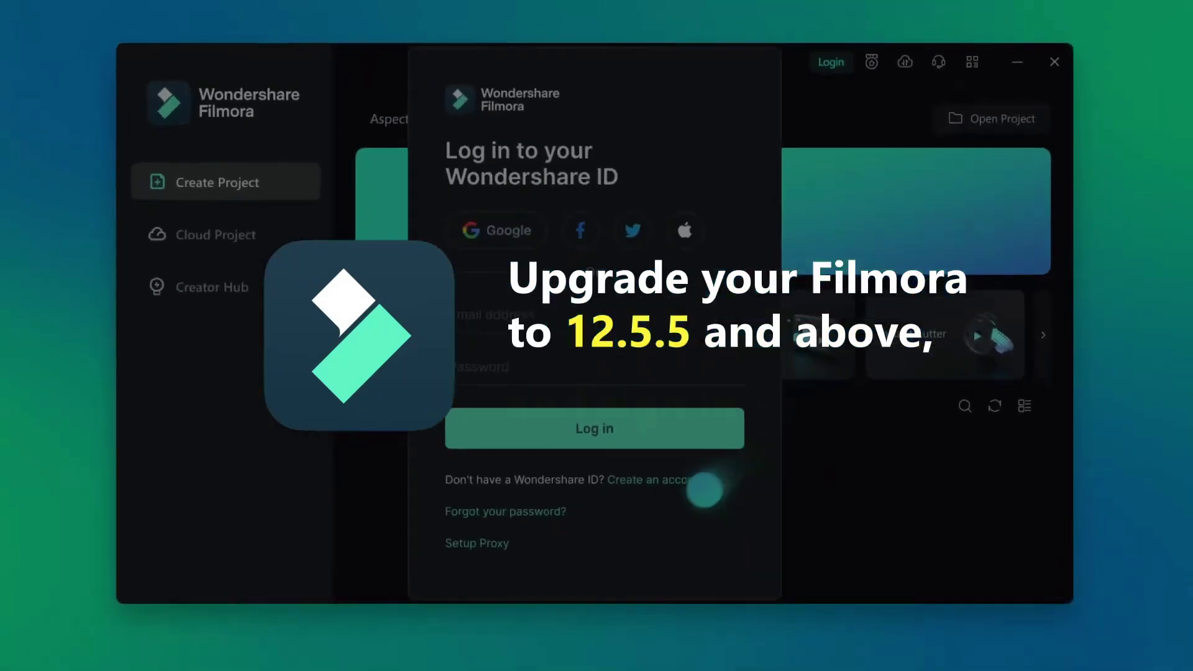
left_click(682, 491)
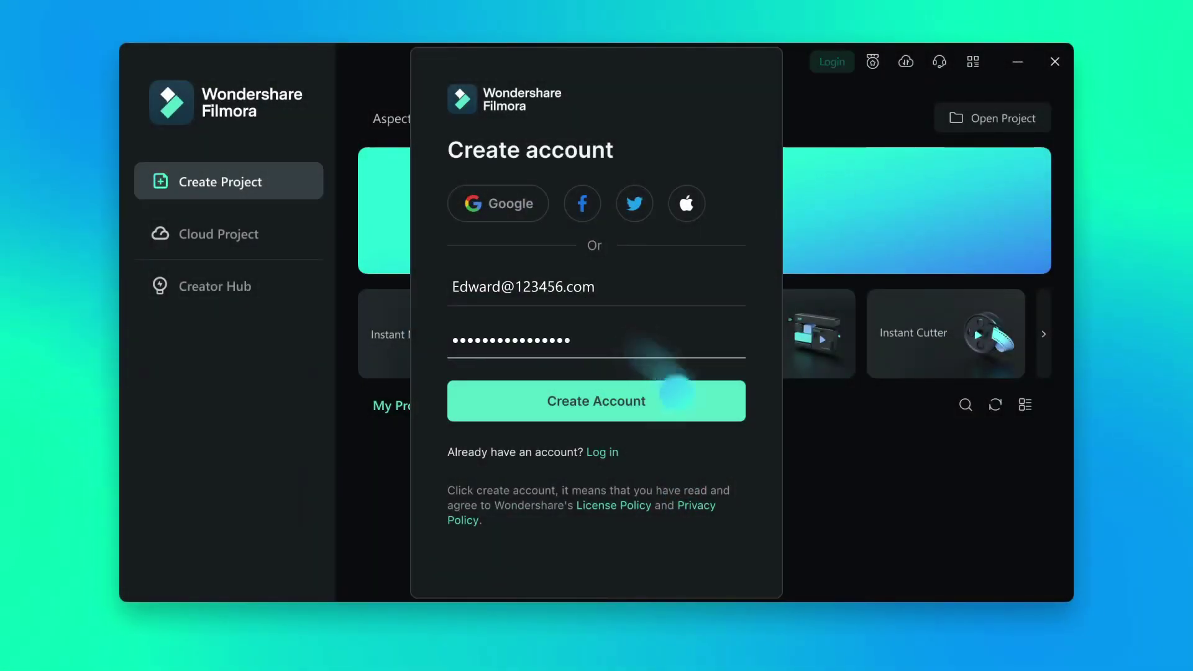
left_click(688, 401)
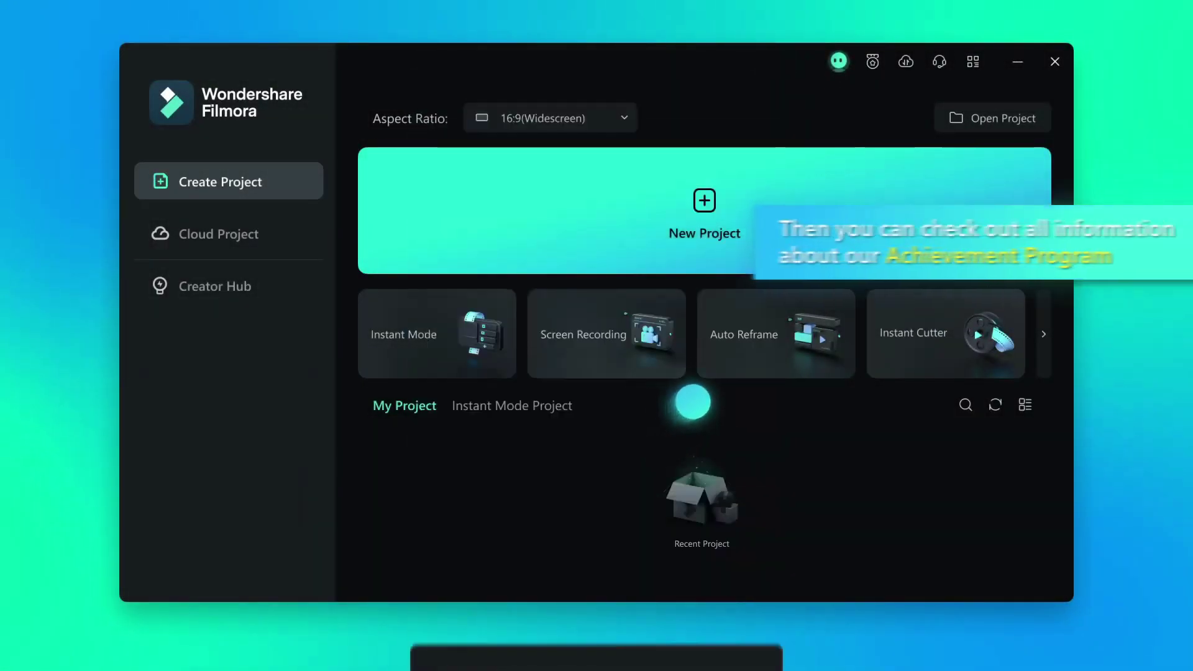
- Browse the Achievement badges, viewing Passionate Creator and sharing the Practice Squad milestone
left_click(837, 61)
left_click(335, 304)
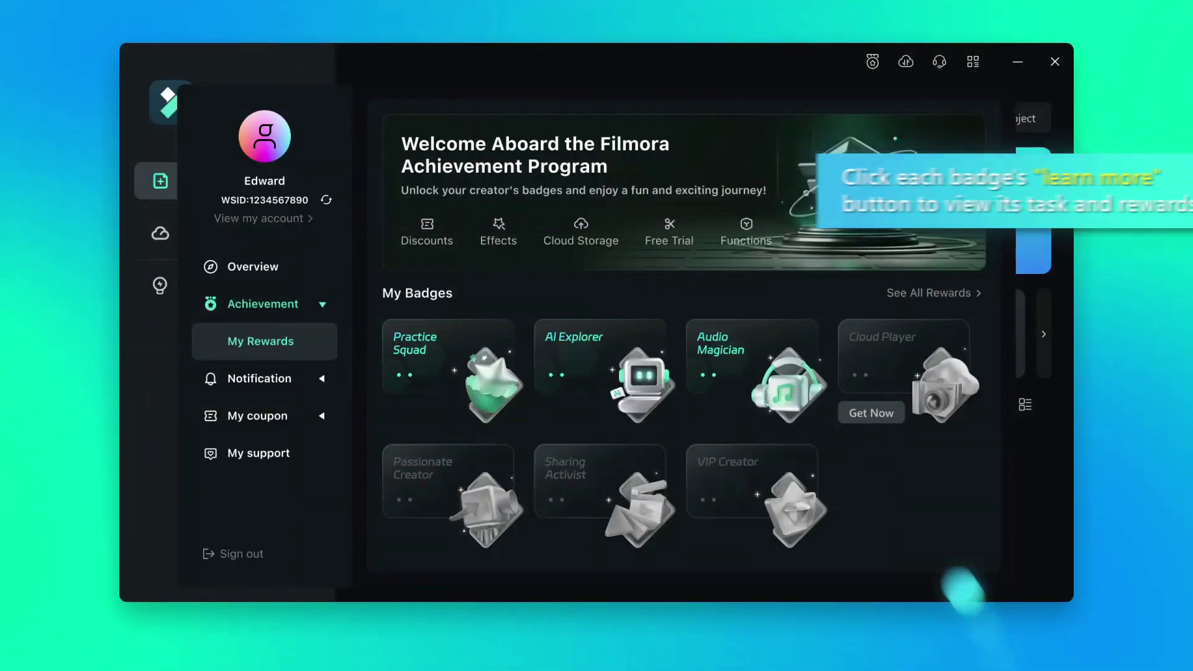
left_click(442, 543)
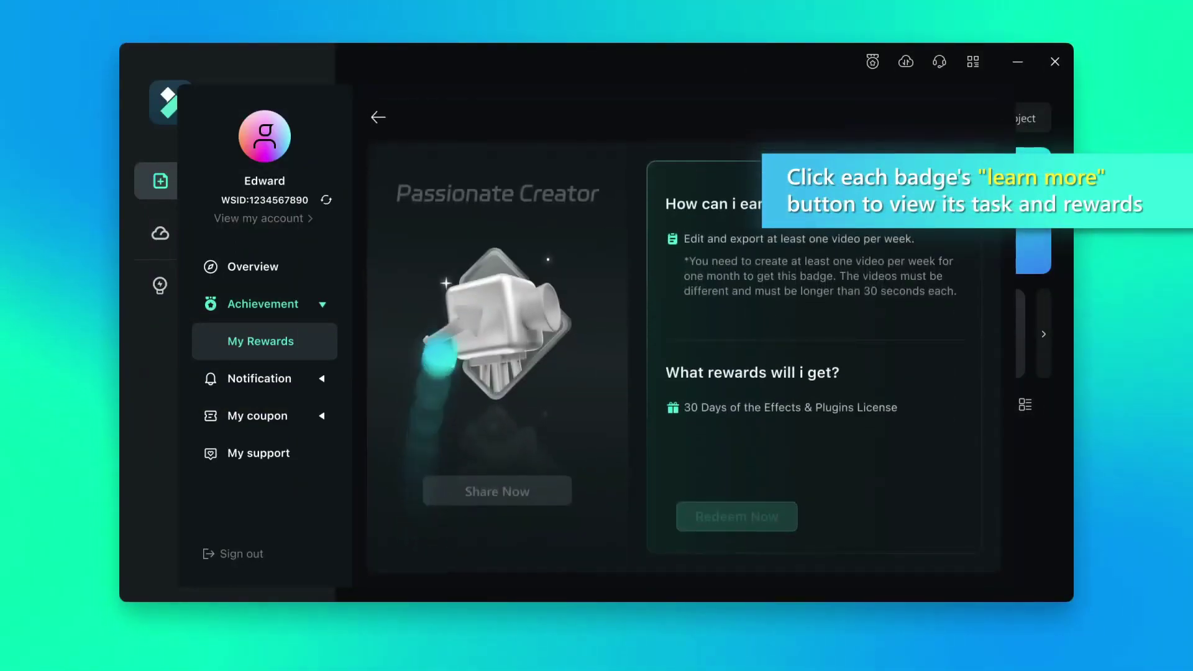
left_click(379, 117)
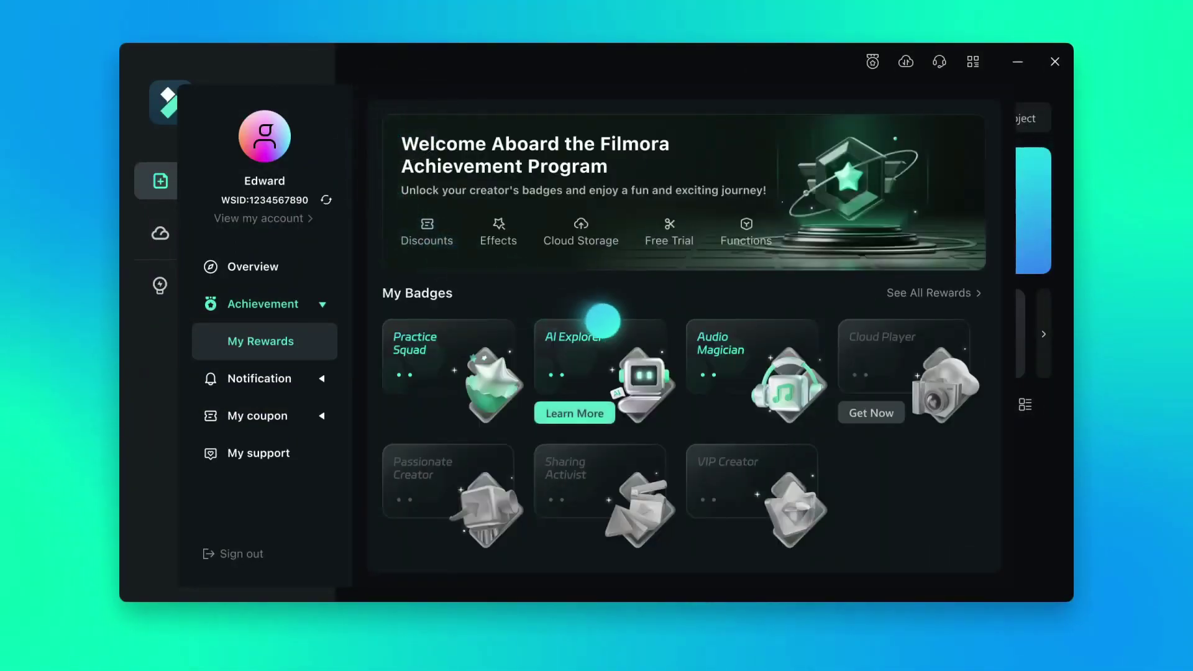
left_click(407, 411)
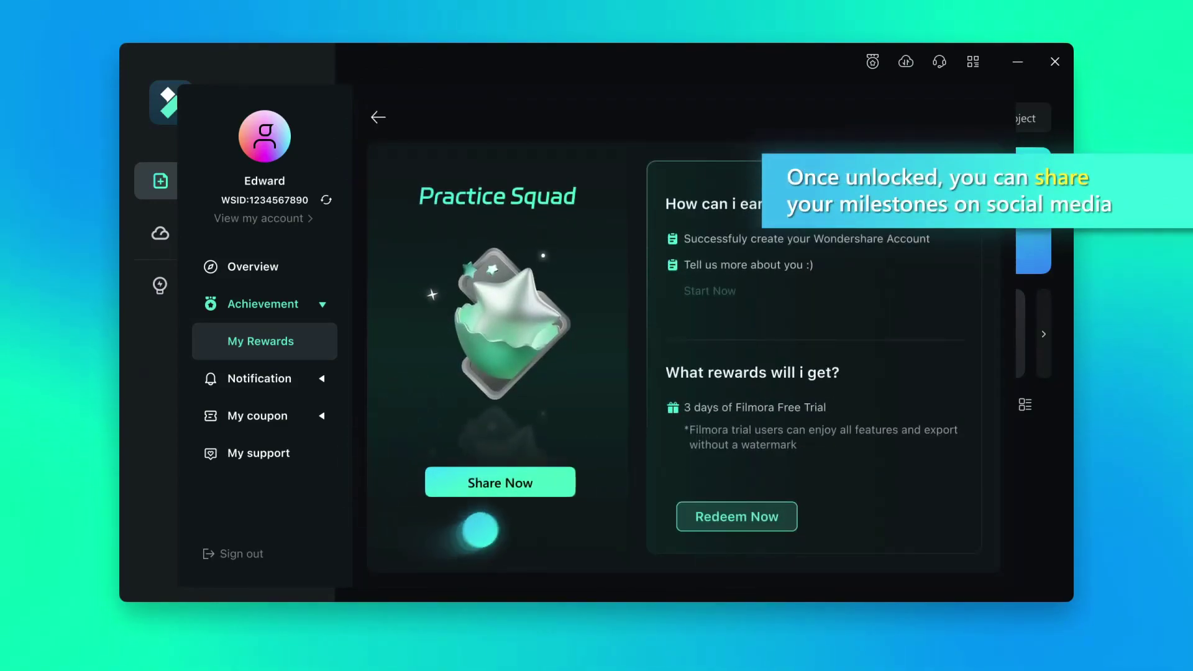
left_click(482, 483)
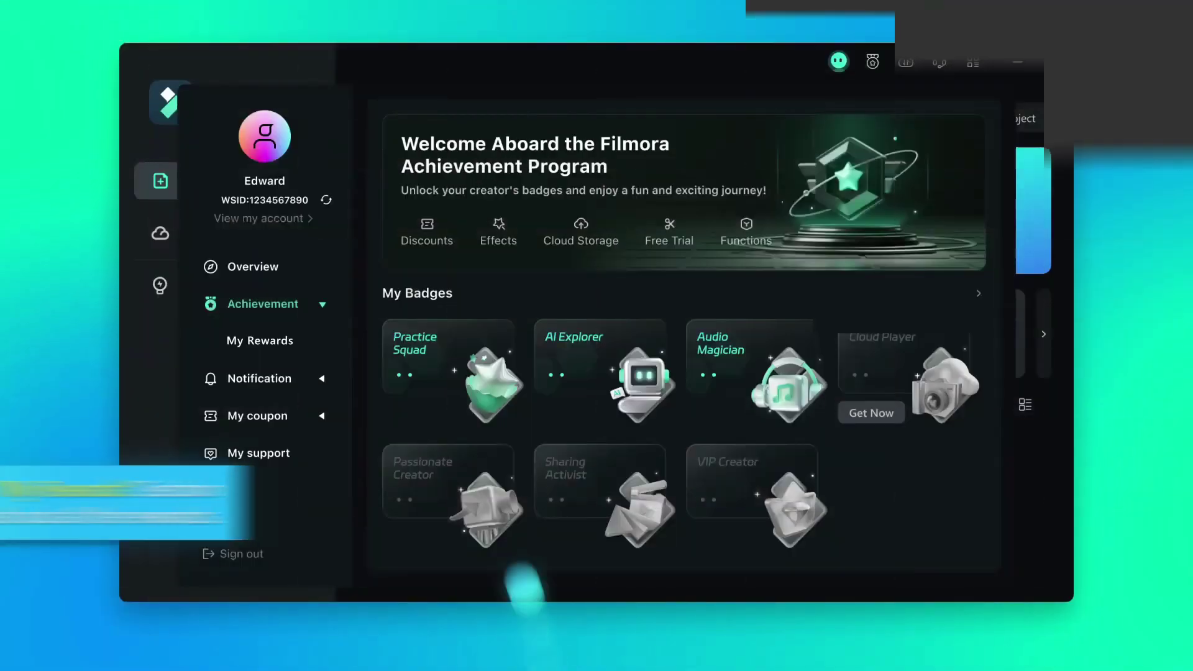
- Redeem the Practice Squad free-trial reward and view it in My Products
left_click(315, 347)
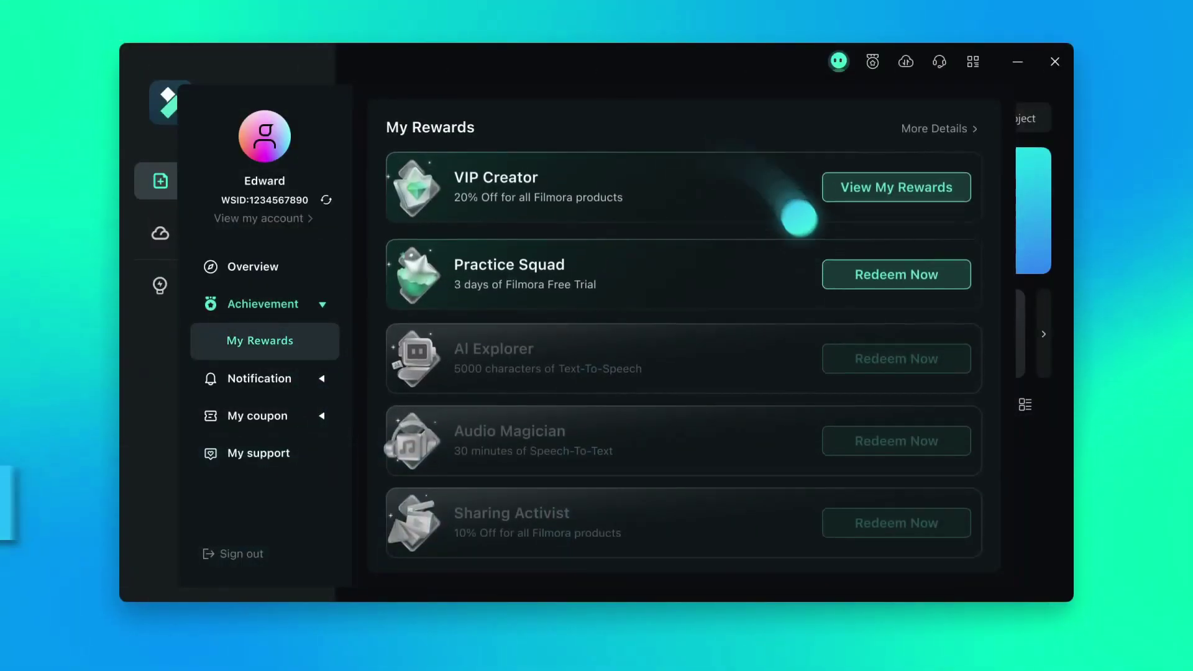
left_click(832, 276)
left_click(700, 370)
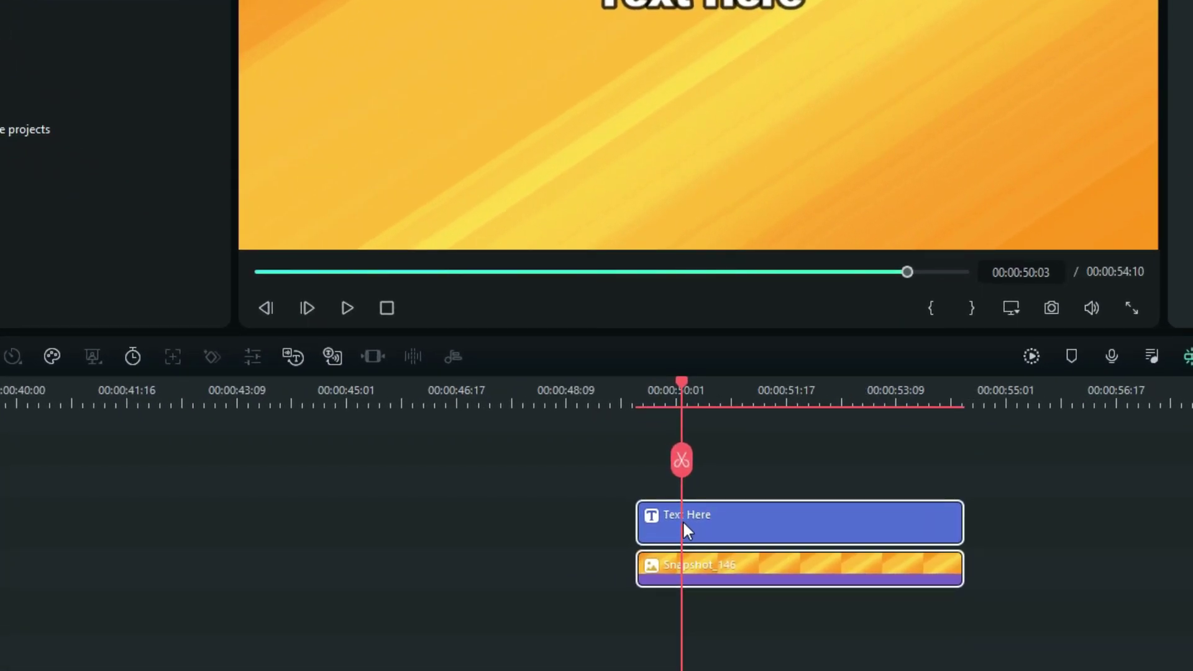
- Keyframe the Text Here title growing from 100% to about 284% scale by 00:00:51:01
left_click(661, 539)
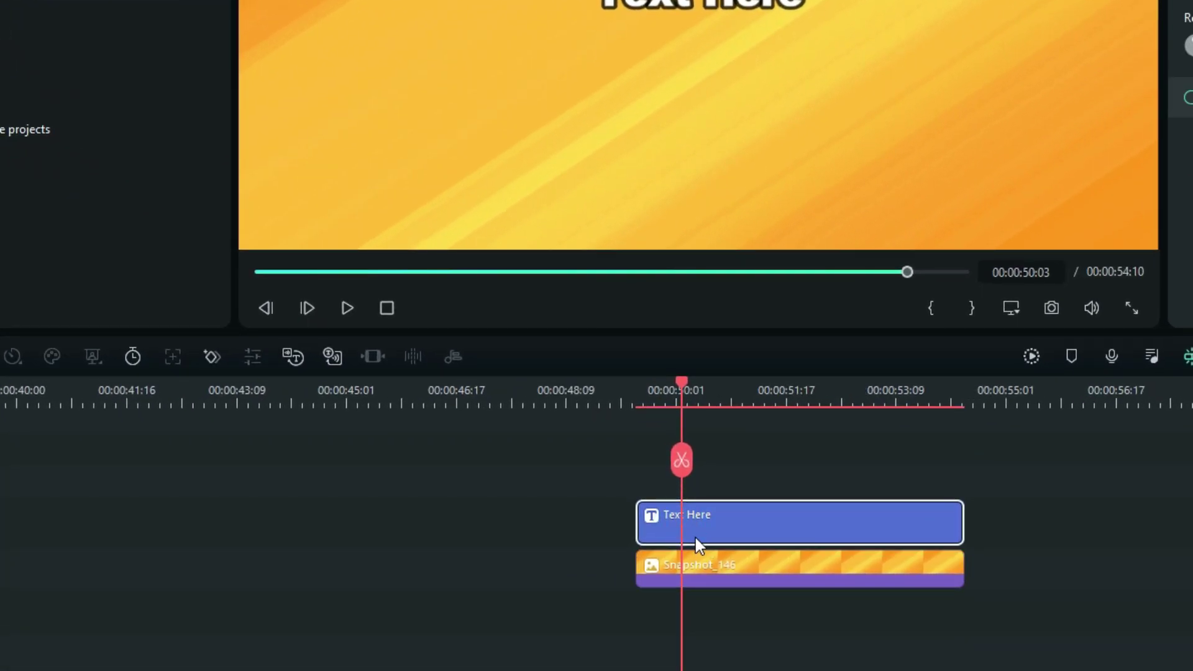
left_click(681, 531)
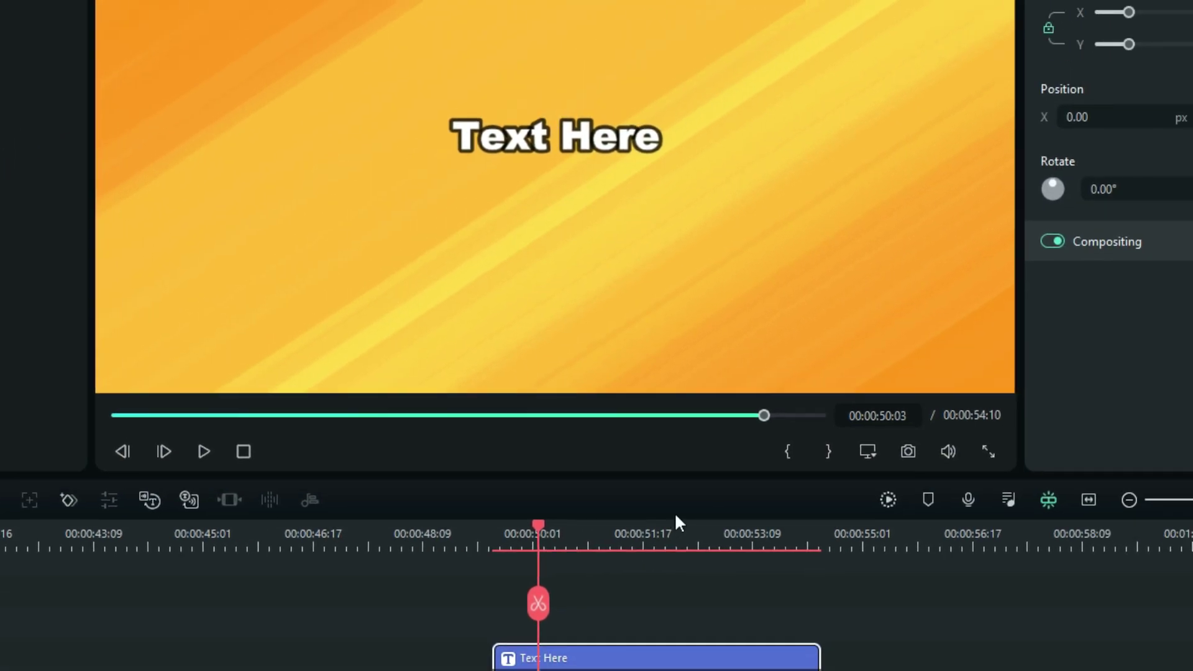
left_click(741, 392)
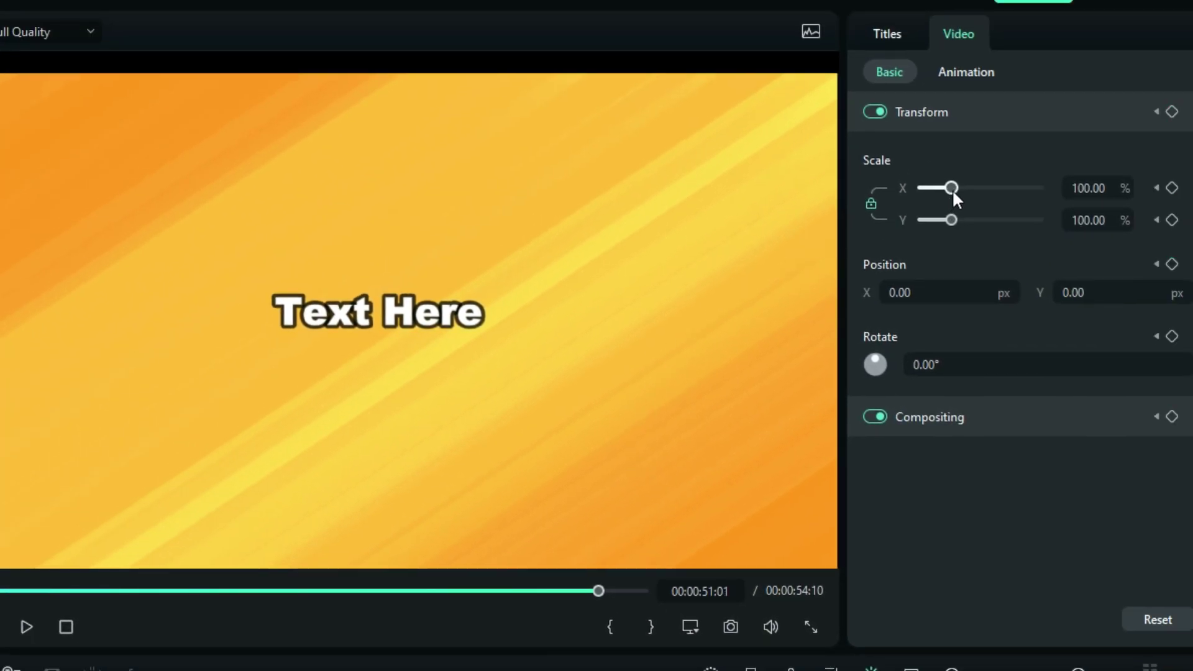
left_click_drag(951, 189, 1002, 200)
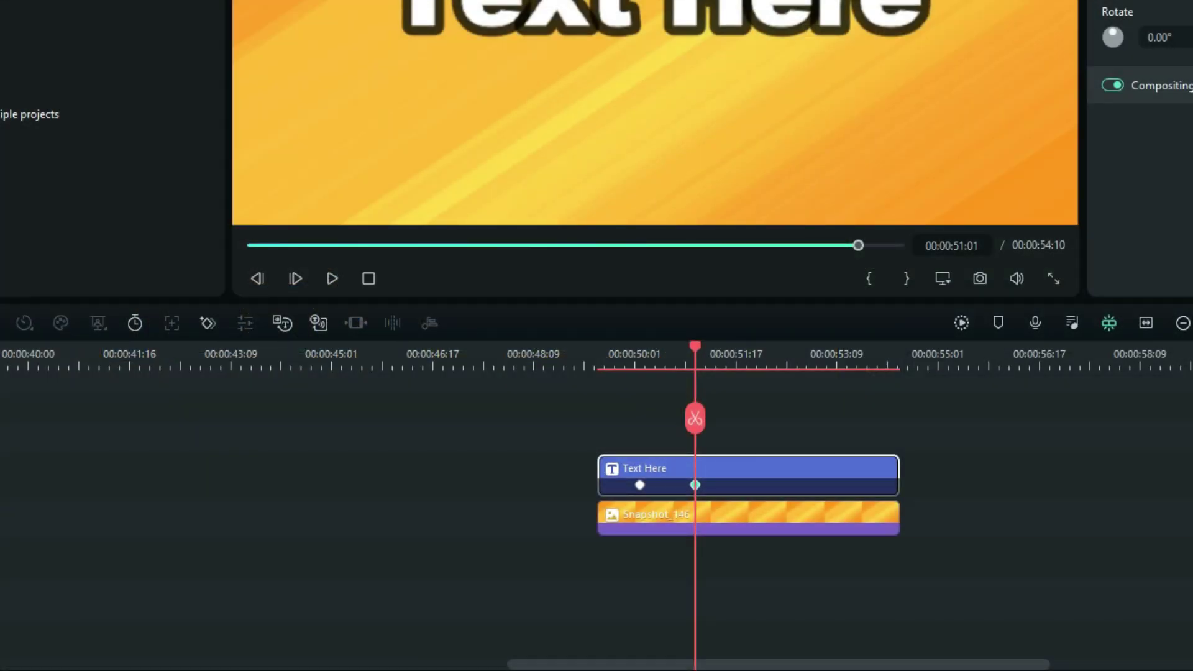
left_click_drag(625, 359, 767, 416)
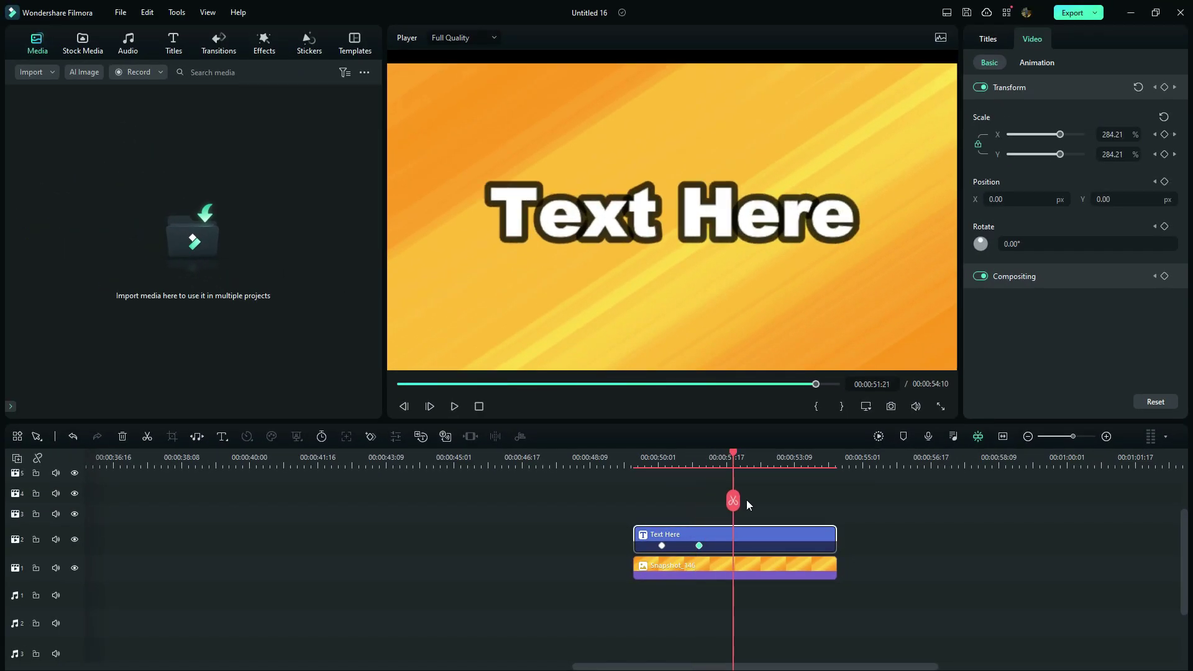
- Trim the title clip's start to about 00:00:50:03 and shorten its end
left_click_drag(747, 504, 789, 520)
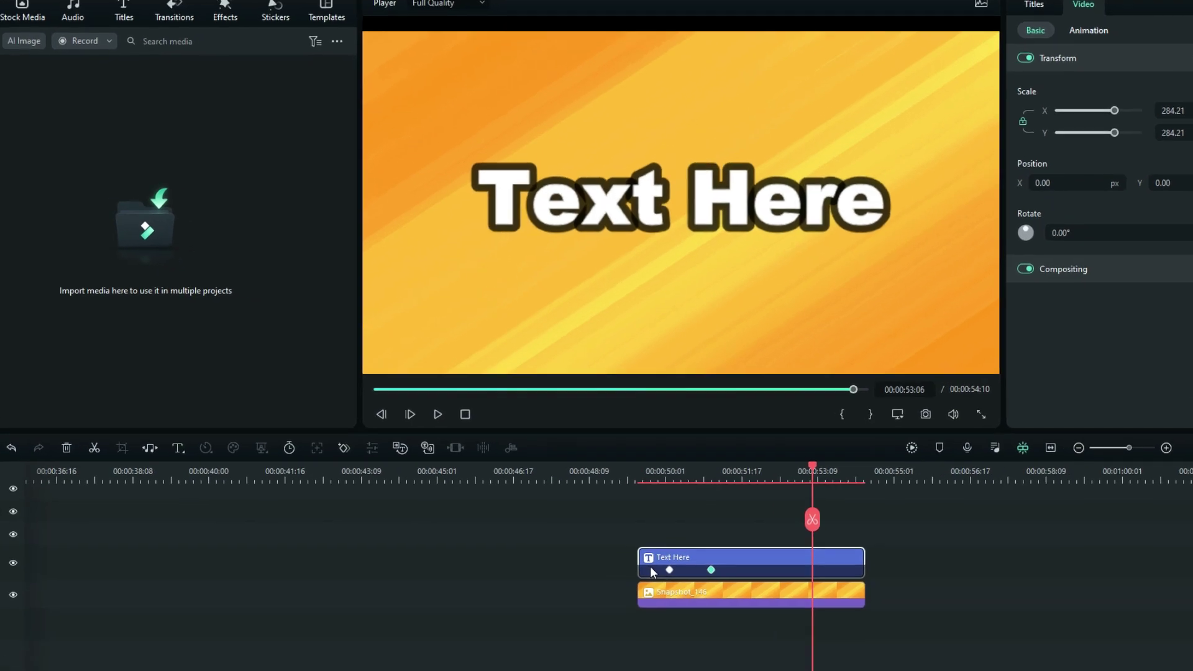
left_click_drag(641, 576, 710, 635)
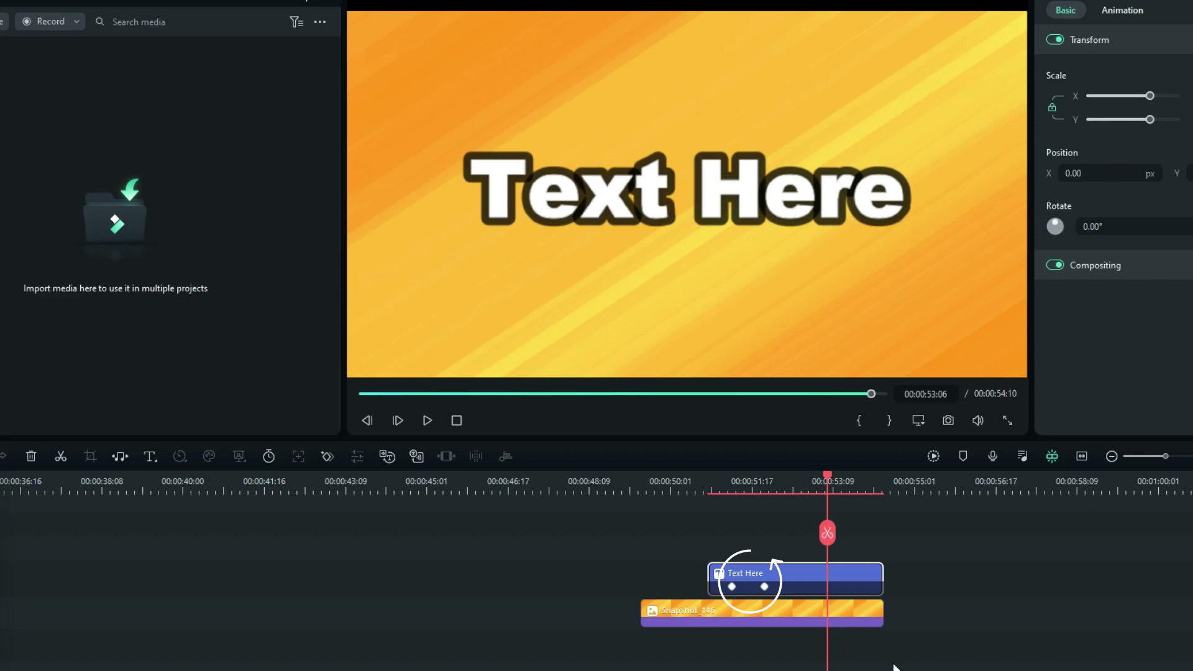
left_click_drag(881, 583, 804, 587)
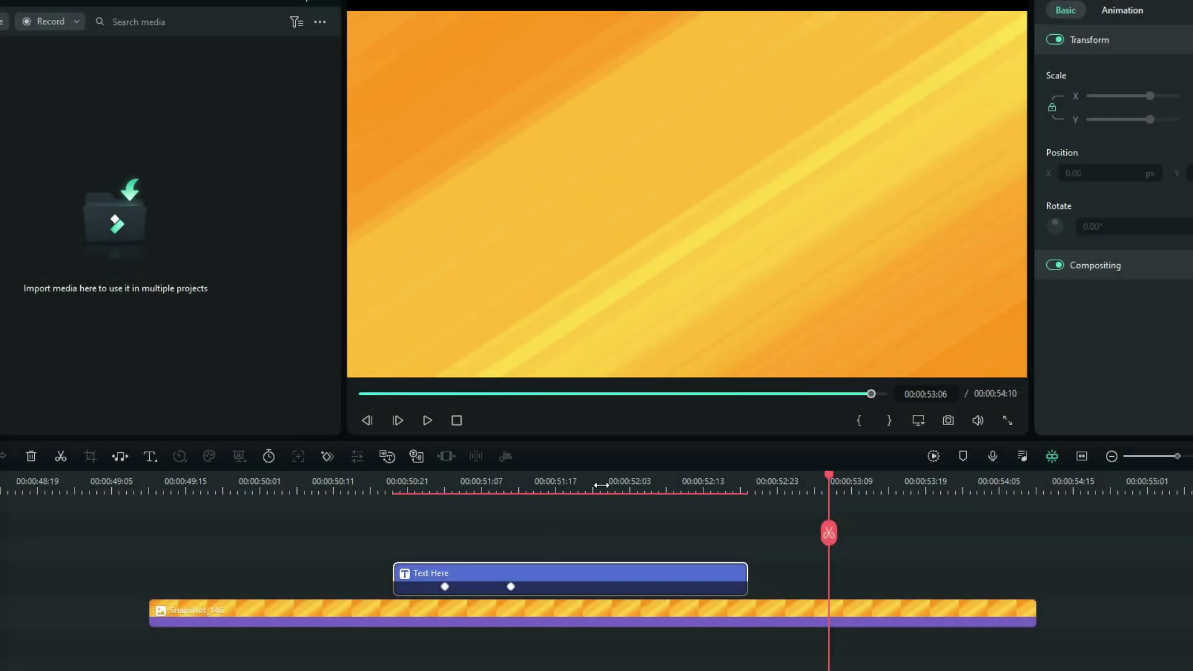
- Add markers on the title at both keyframe positions
left_click(600, 485)
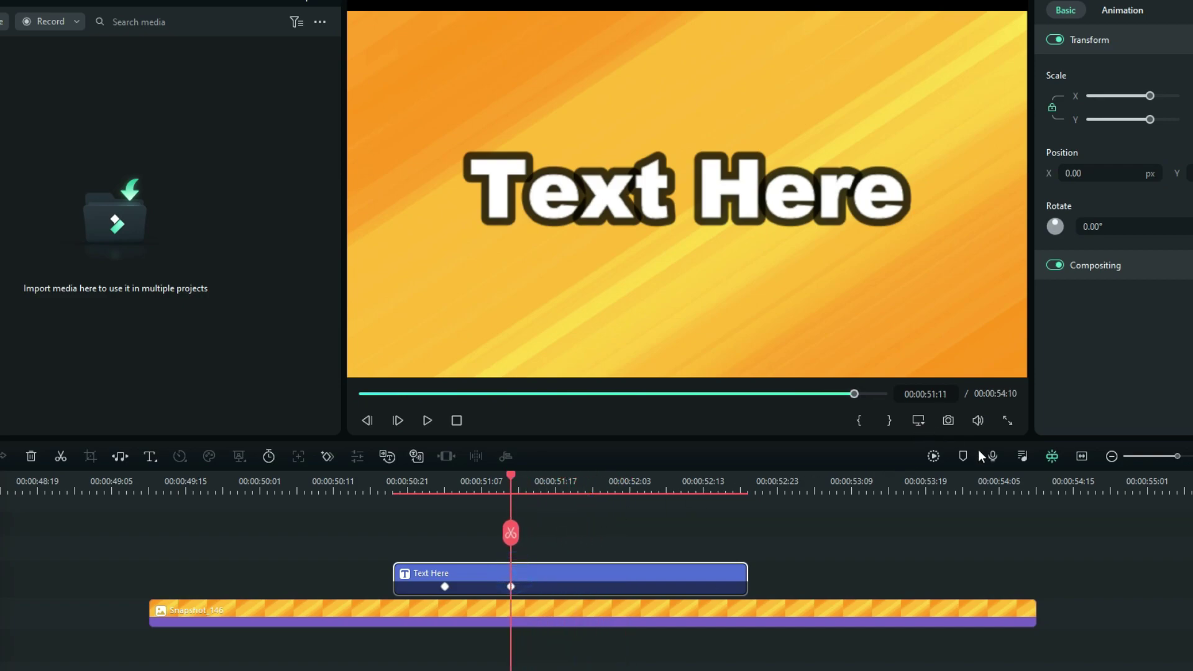
left_click(964, 458)
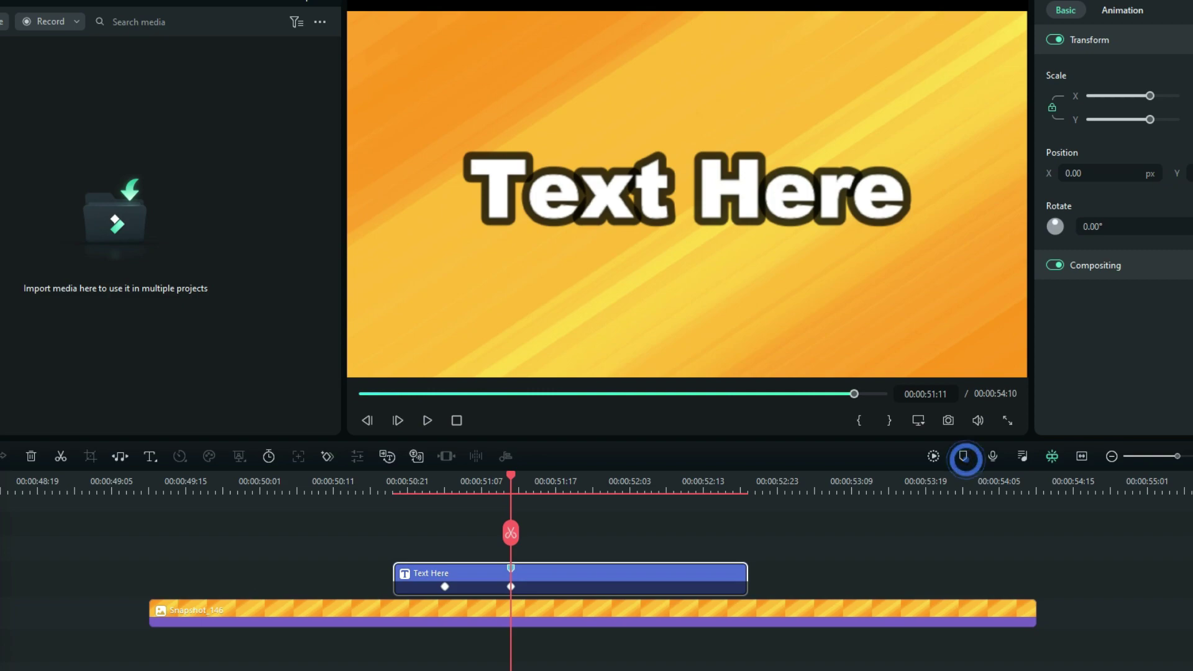
left_click(445, 587)
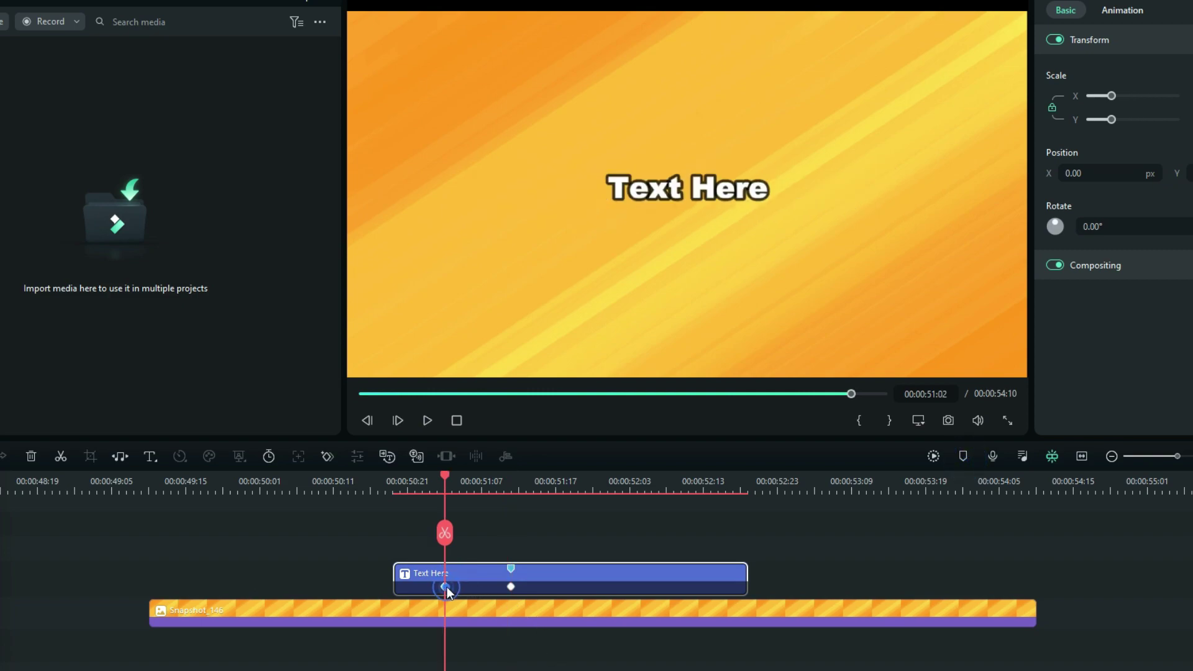
left_click(962, 457)
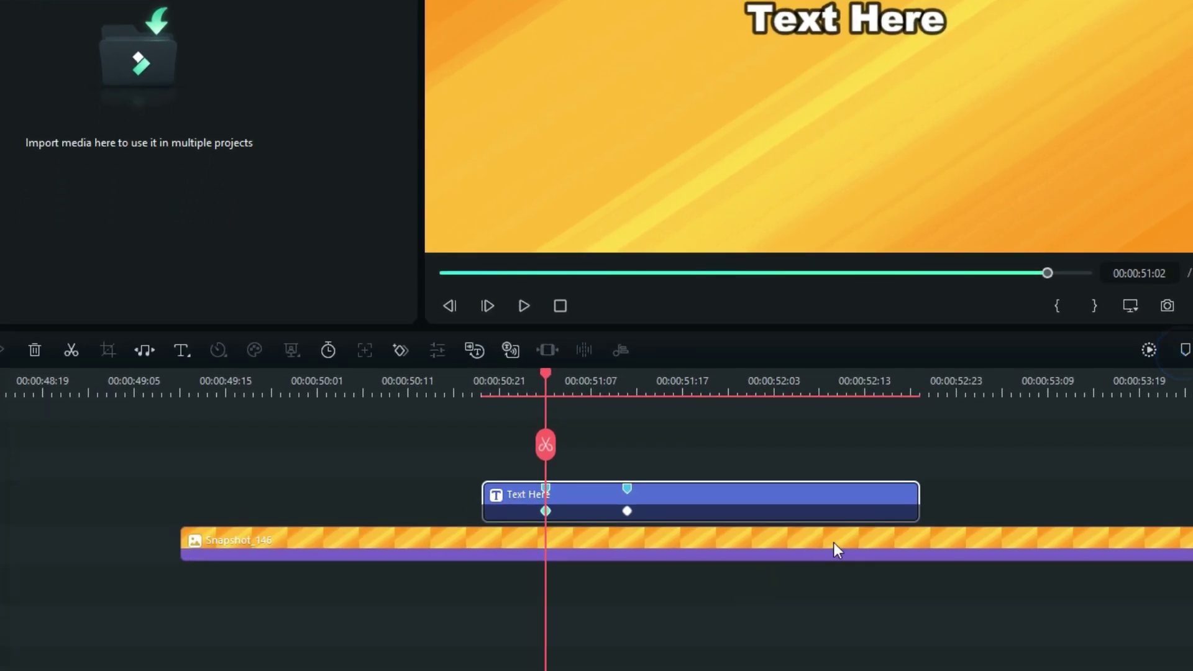
- Extend the title clip to end with the Snapshot_146 background and realign the keyframe
left_click_drag(919, 495, 1144, 517)
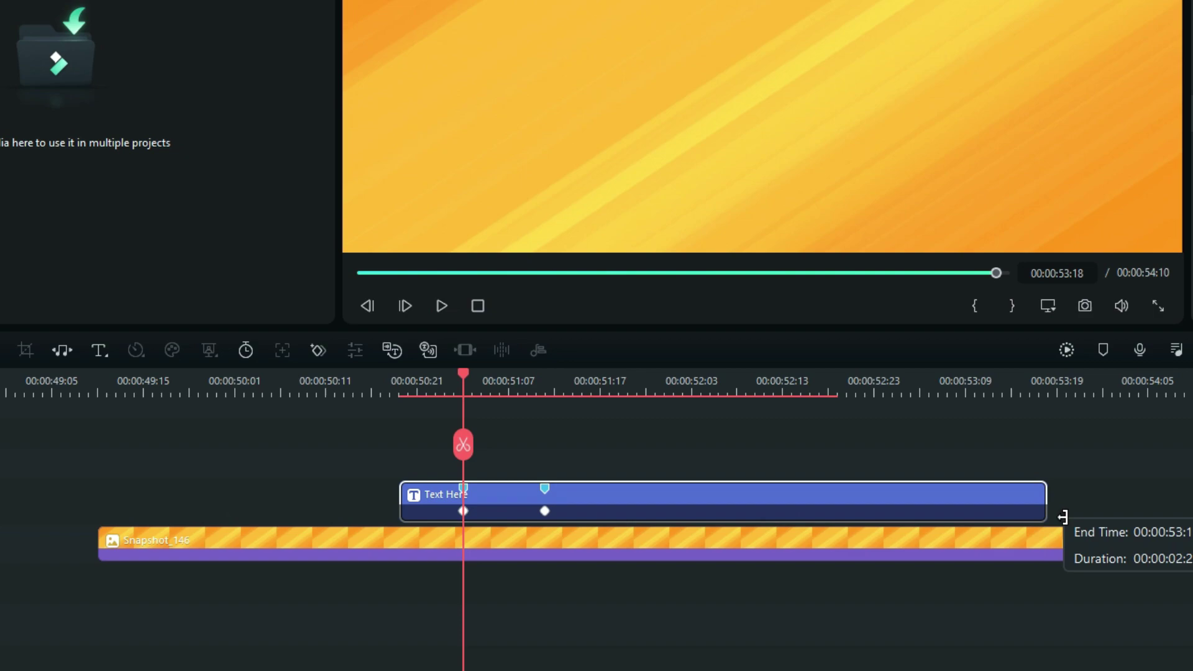
left_click_drag(1062, 516, 1085, 518)
left_click_drag(500, 511, 464, 513)
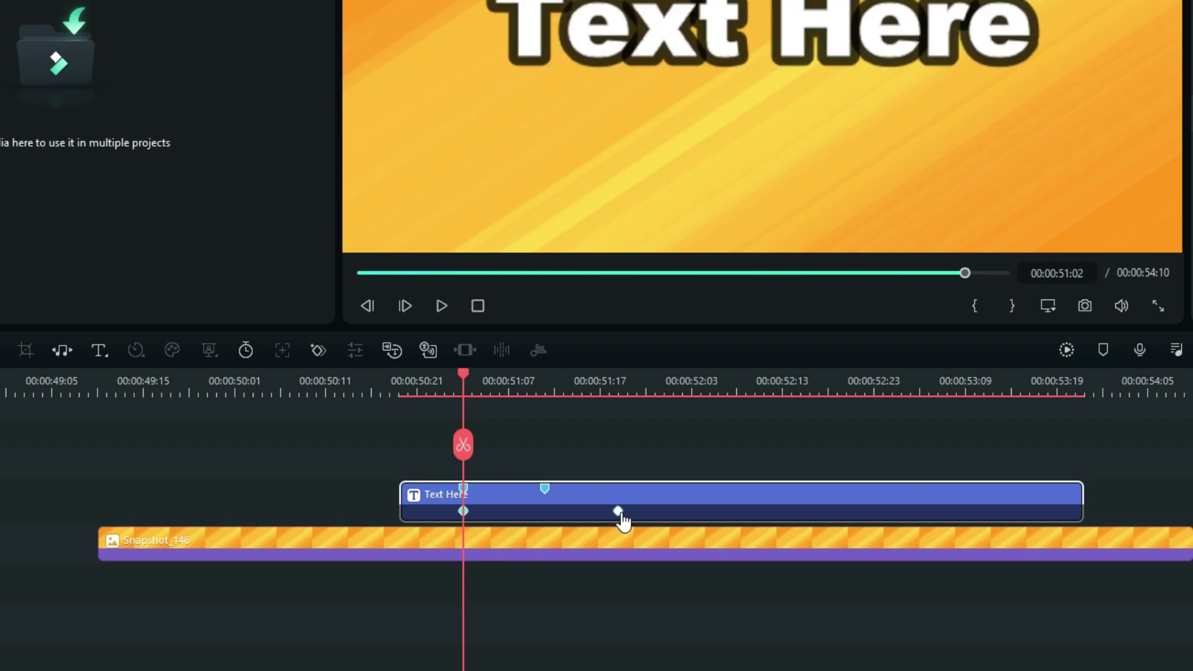
left_click(618, 511)
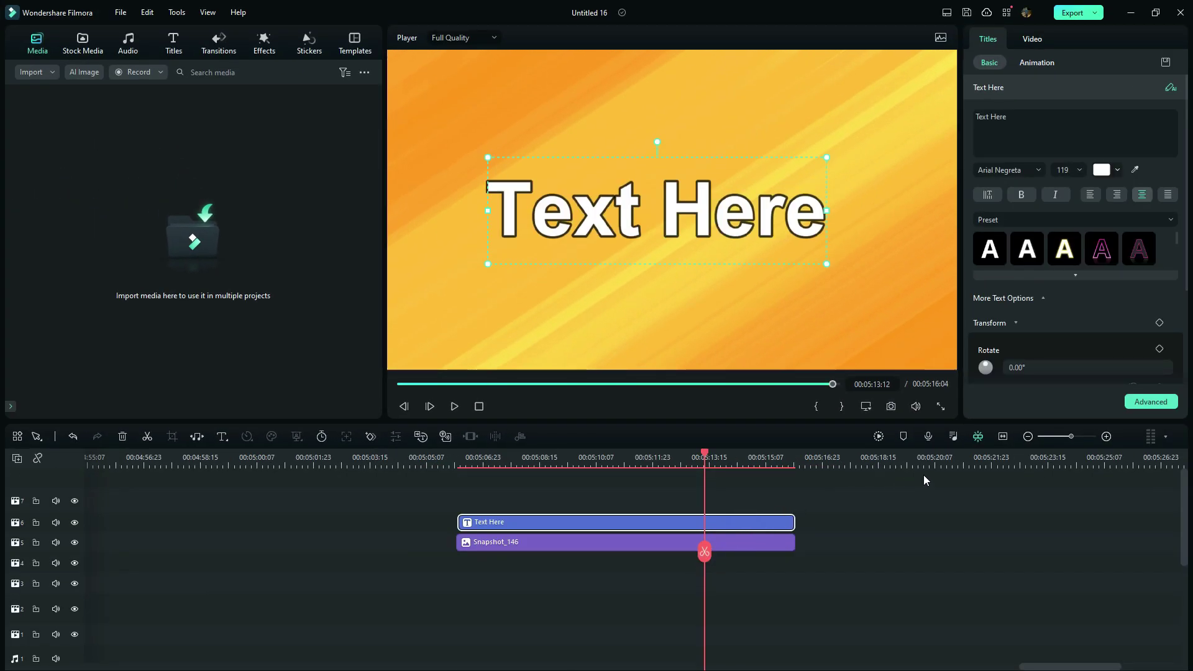
- Apply Advanced Text Edit changes: ALEXEDITS in Carter One, size 134, red-to-purple gradient
left_click(1149, 402)
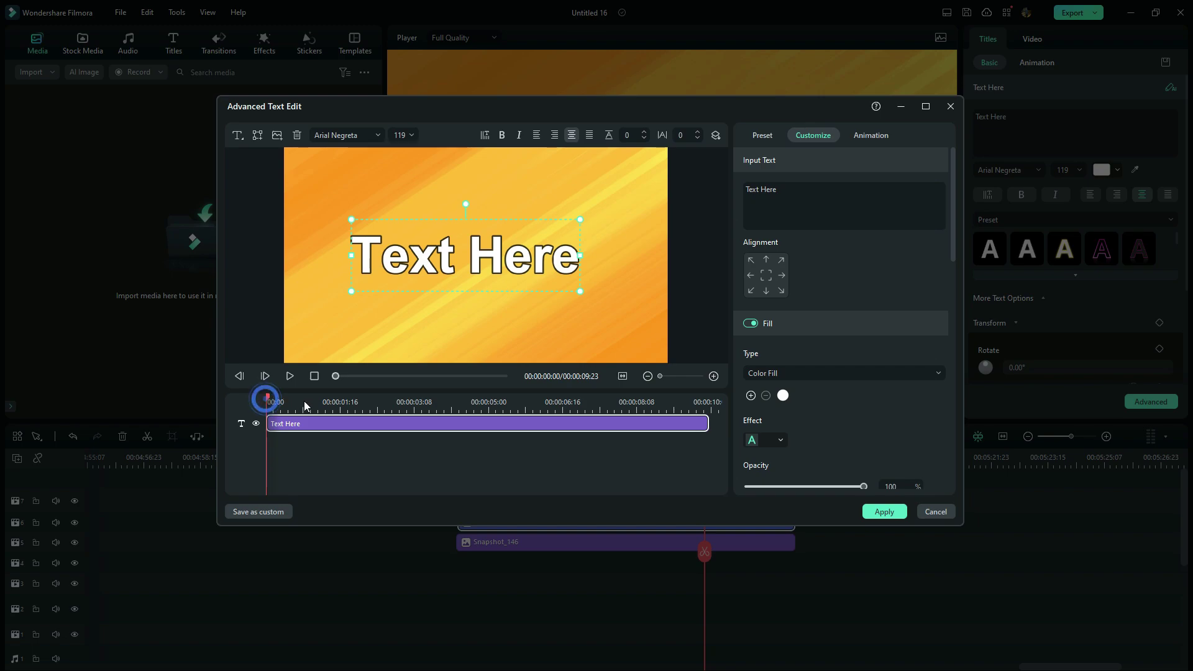
left_click_drag(269, 400, 447, 418)
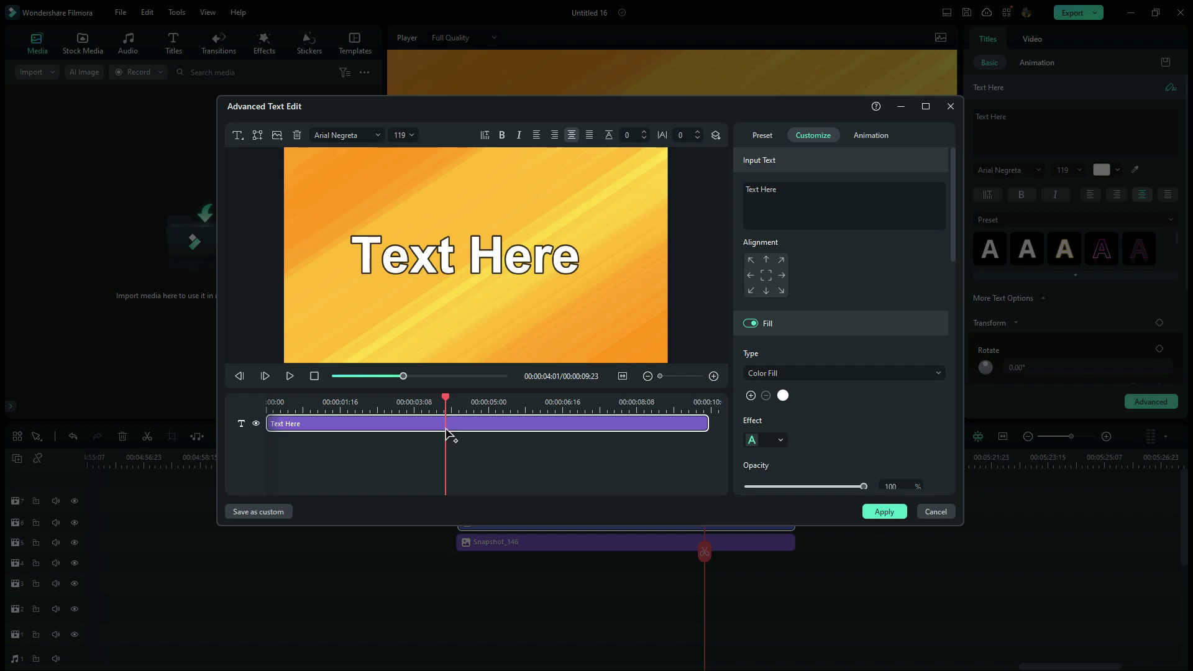
left_click(447, 429)
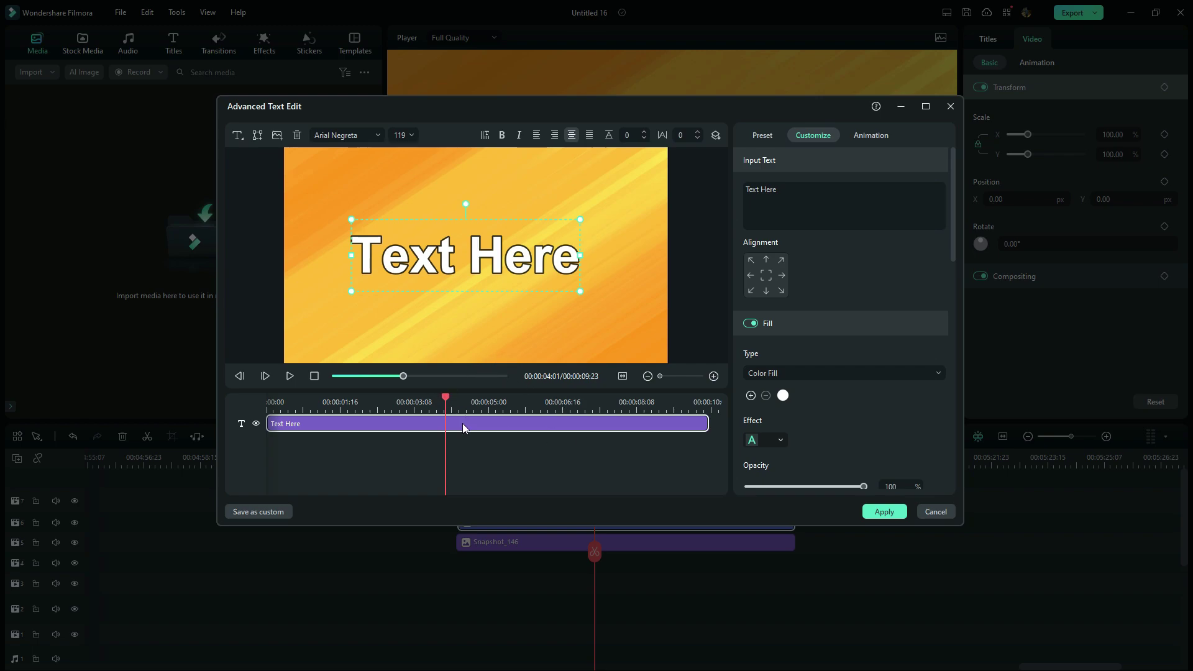
left_click(881, 511)
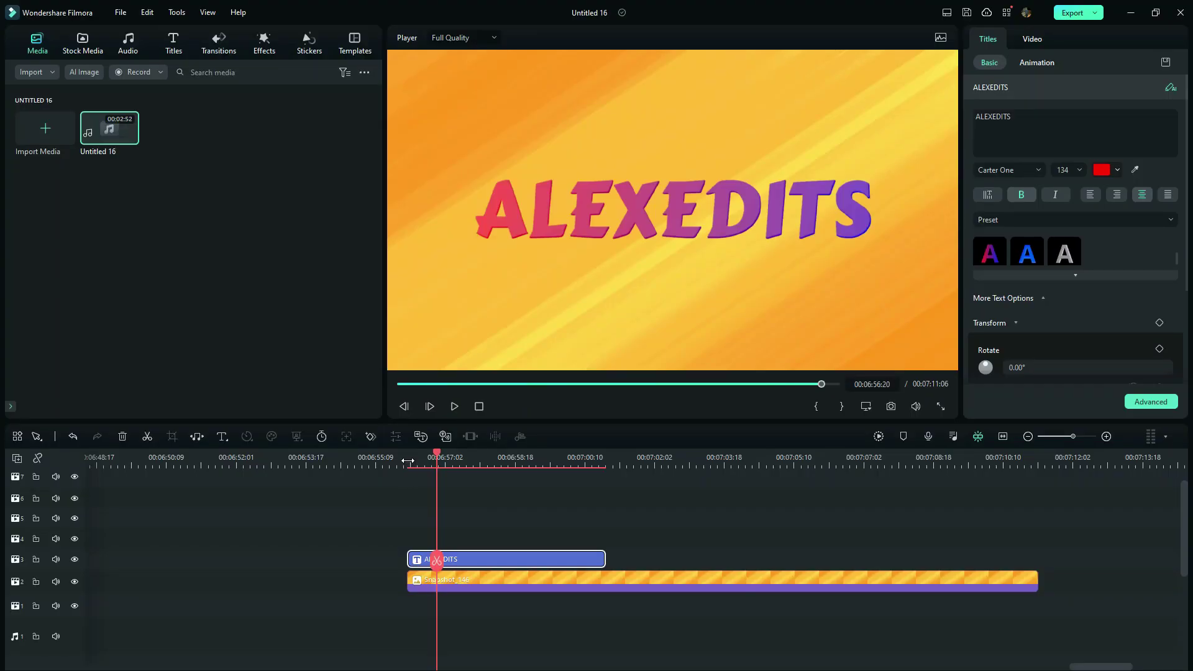
- Give the ALEXEDITS title the legacy Boom! animation preset
left_click(408, 460)
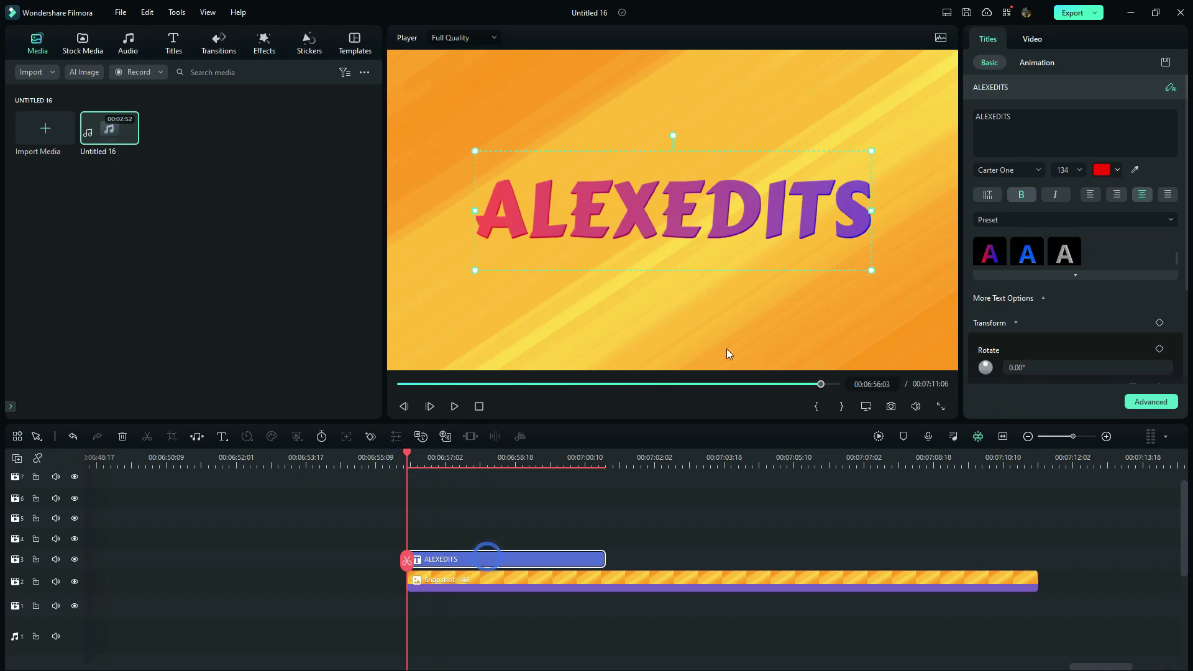
left_click(1032, 40)
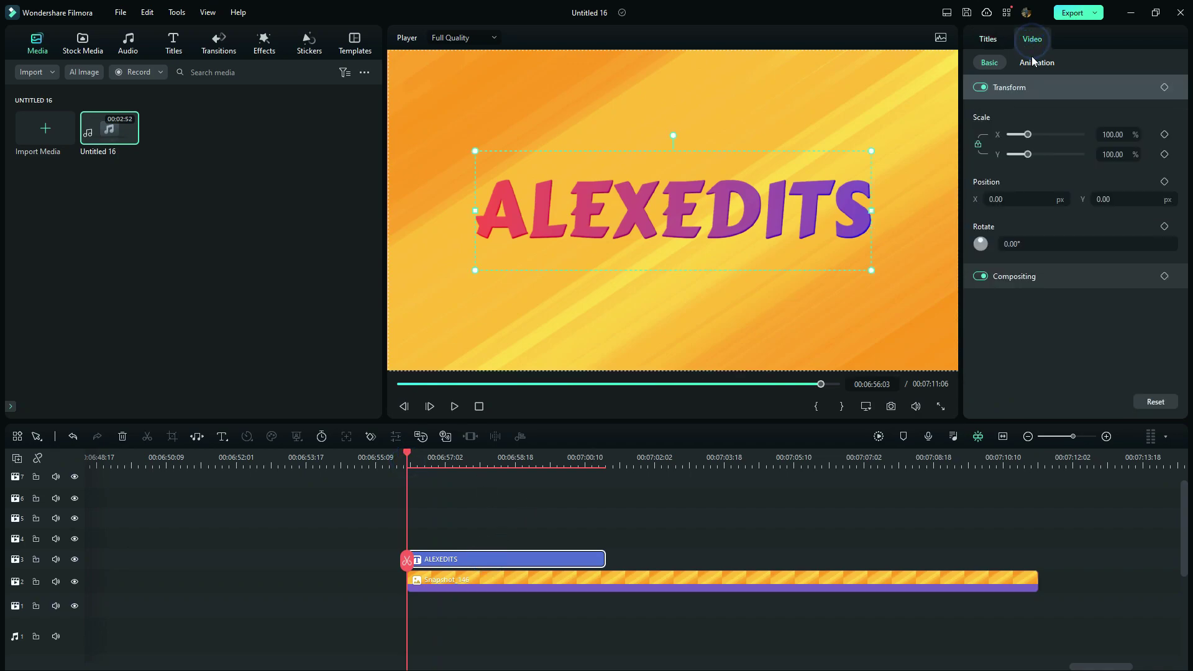
left_click(1036, 62)
left_click(1005, 87)
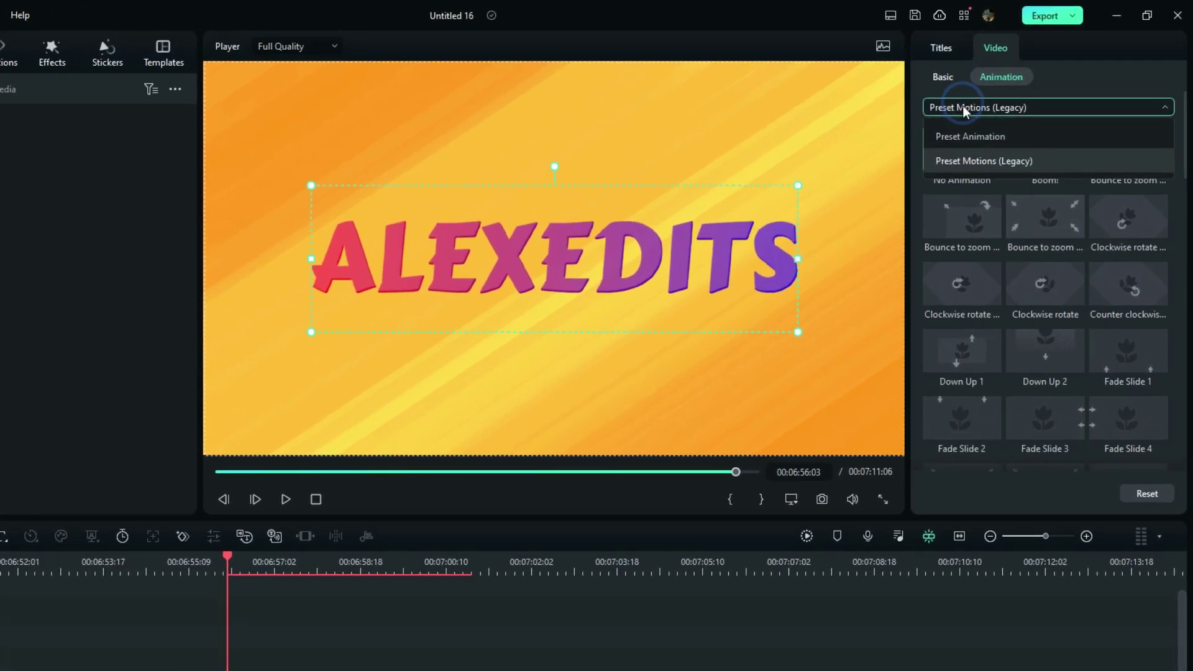
left_click(965, 163)
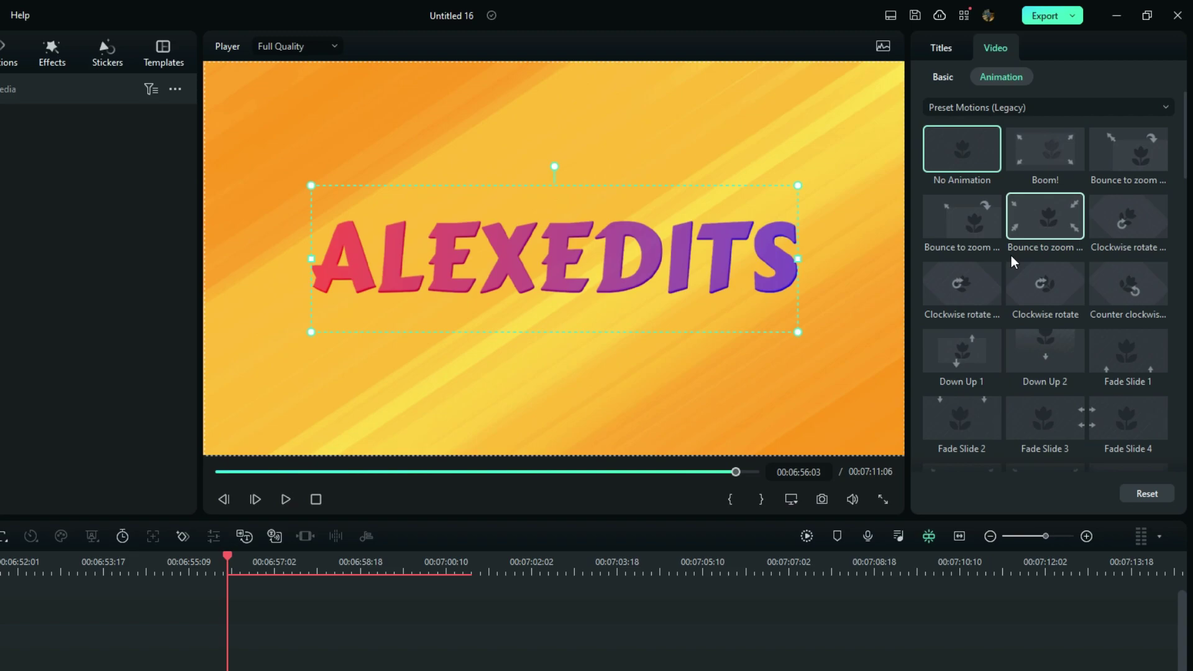
left_click(1045, 155)
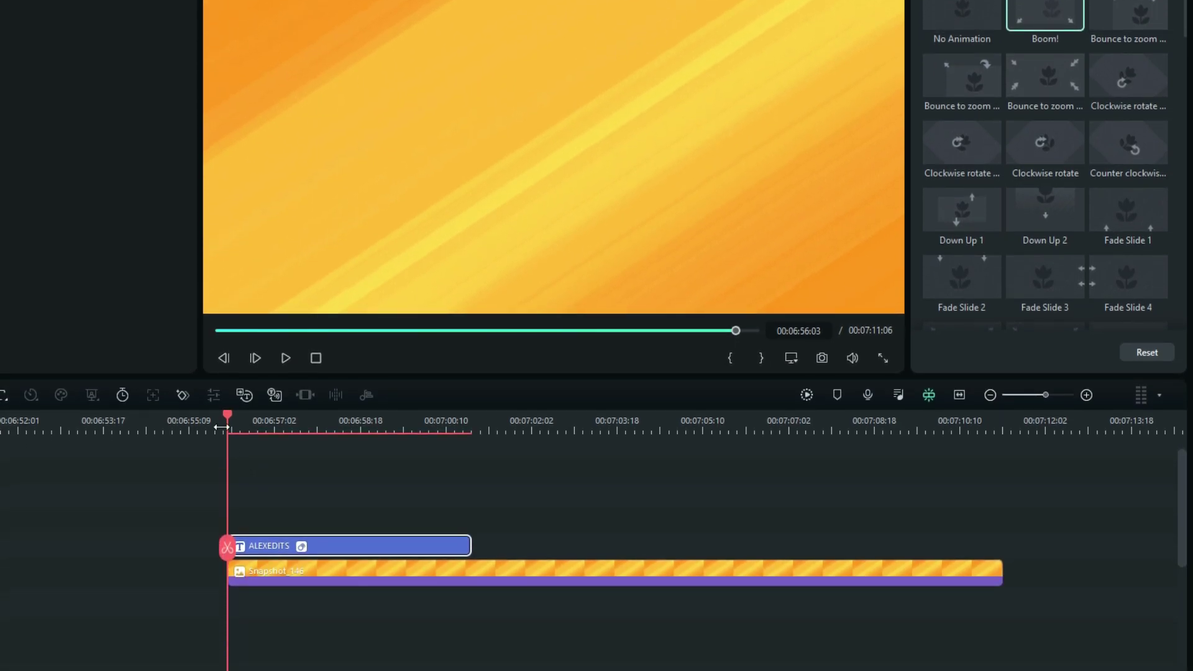
- Stretch the title to the background's end and play it back from the start
left_click(221, 568)
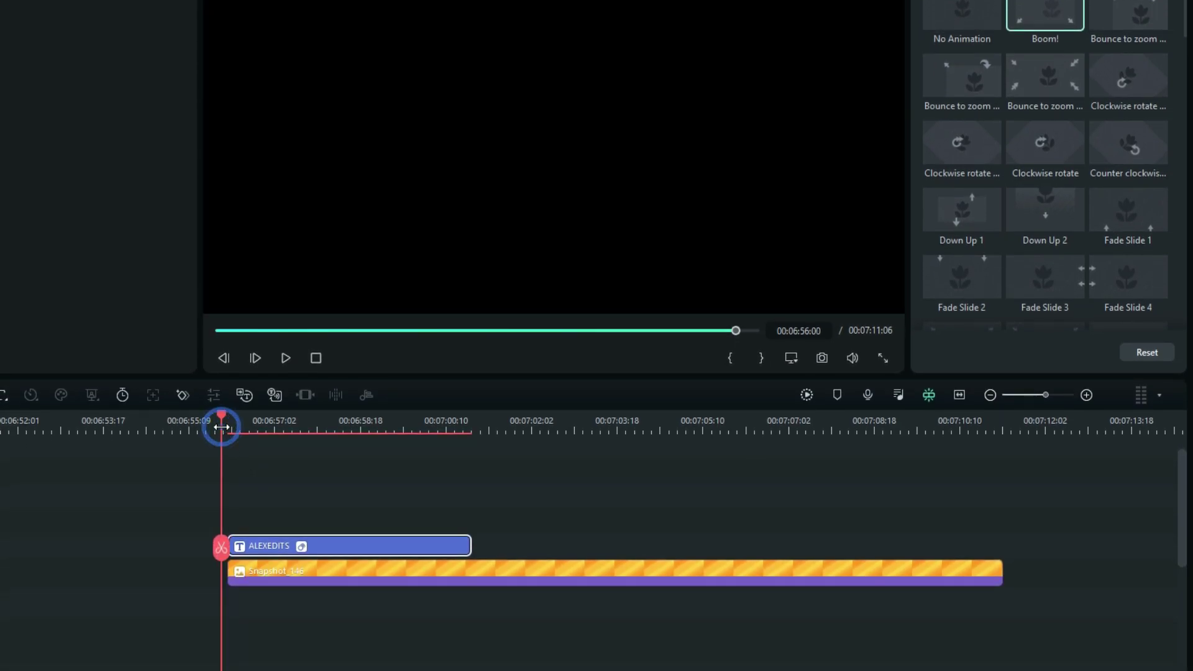
key("space")
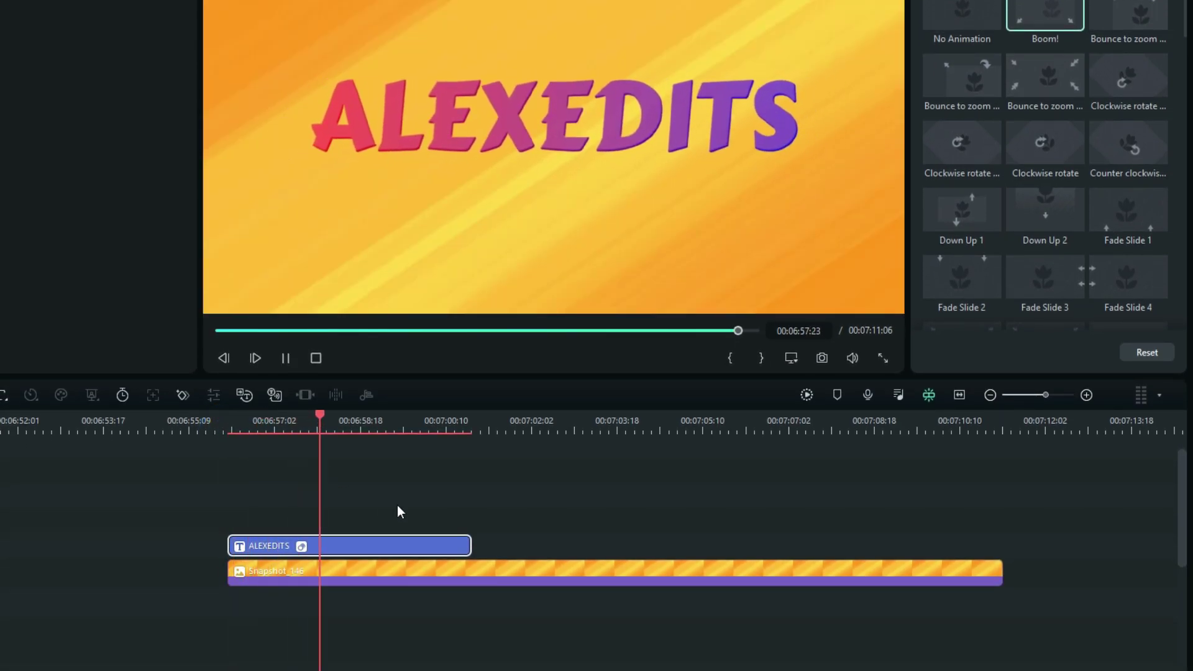
left_click_drag(467, 552, 994, 595)
left_click(231, 425)
key("space")
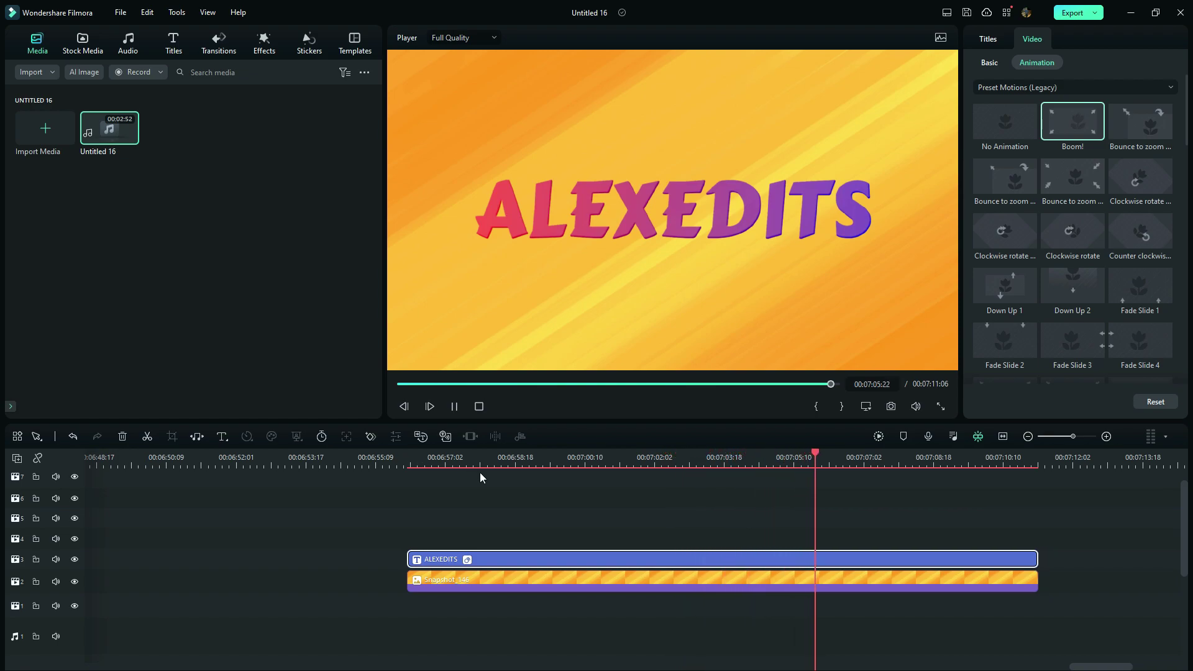
- Undo the lengthening and Alt-drag a second title copy ending with the background
key("space")
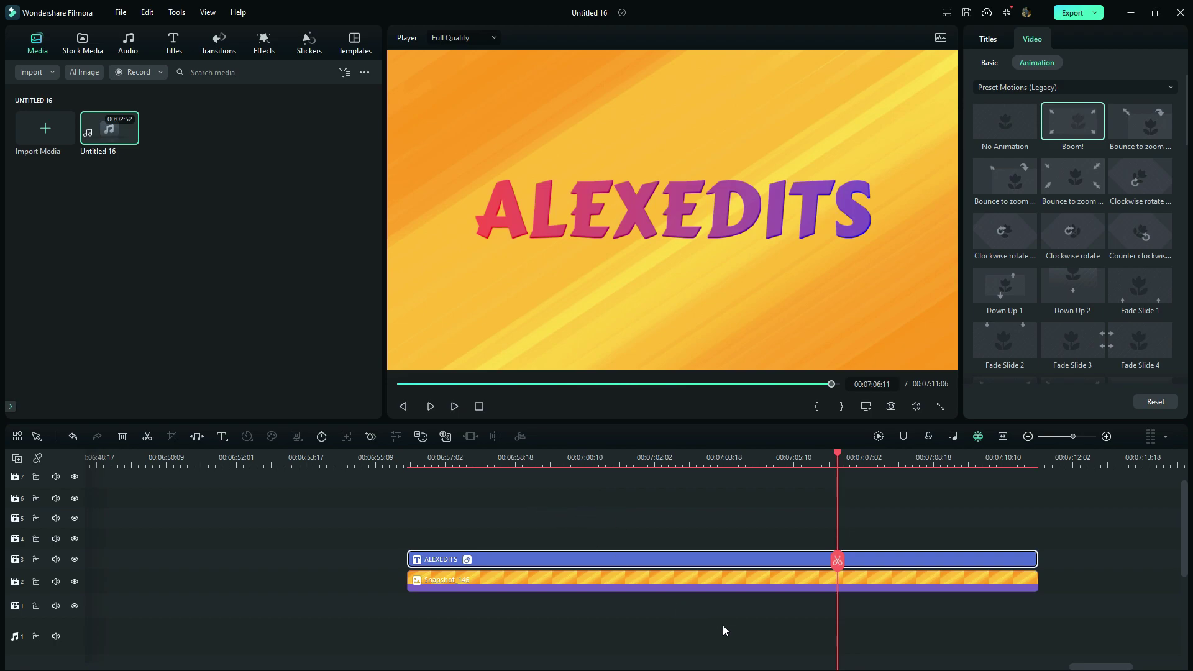
key("ctrl+z")
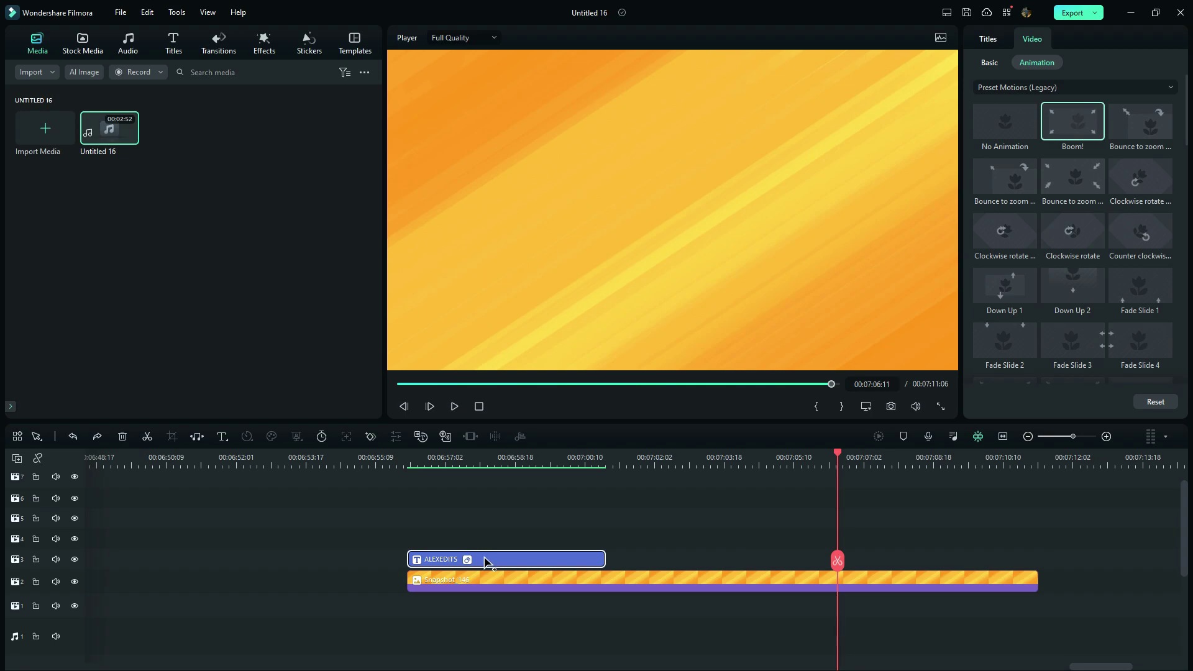
left_click_drag(488, 562, 1028, 568)
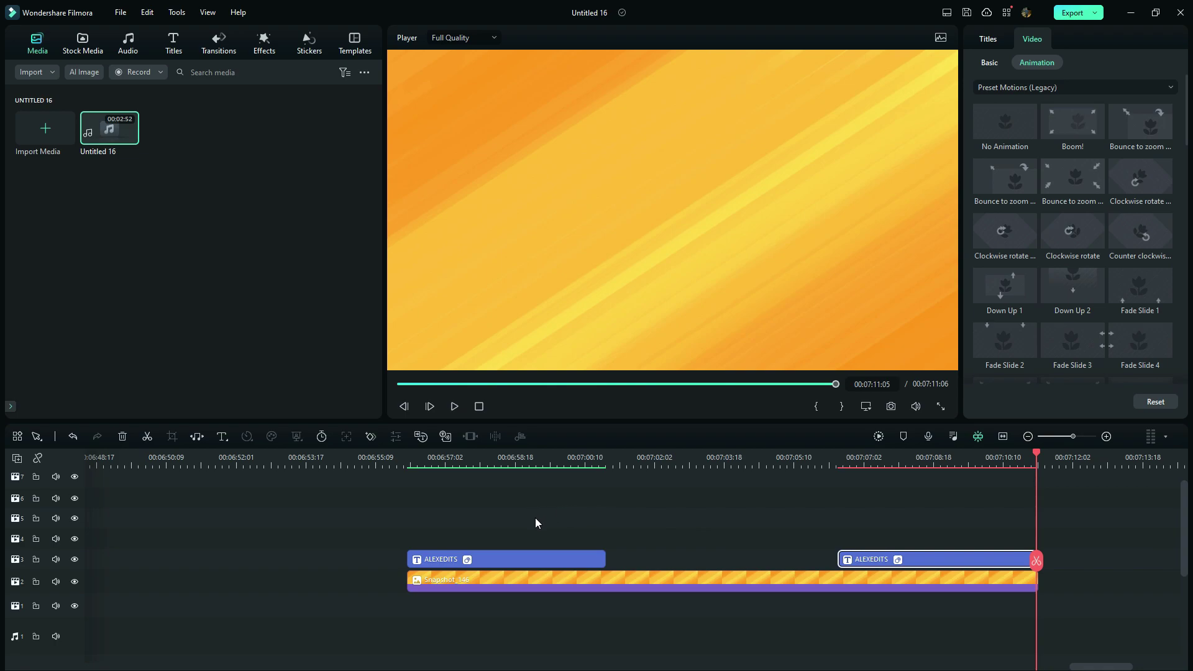
- Add clip markers at about 00:06:58:00 on the first title and 00:07:10:08 on the second
left_click(422, 458)
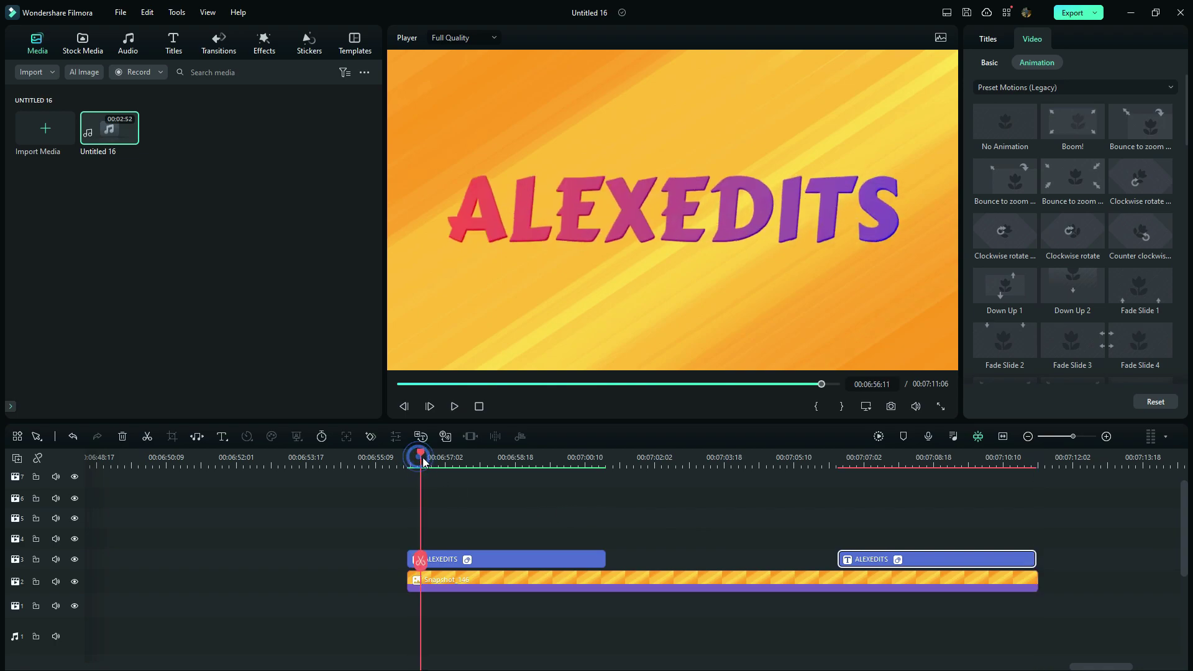
left_click_drag(422, 461, 484, 507)
left_click(502, 560)
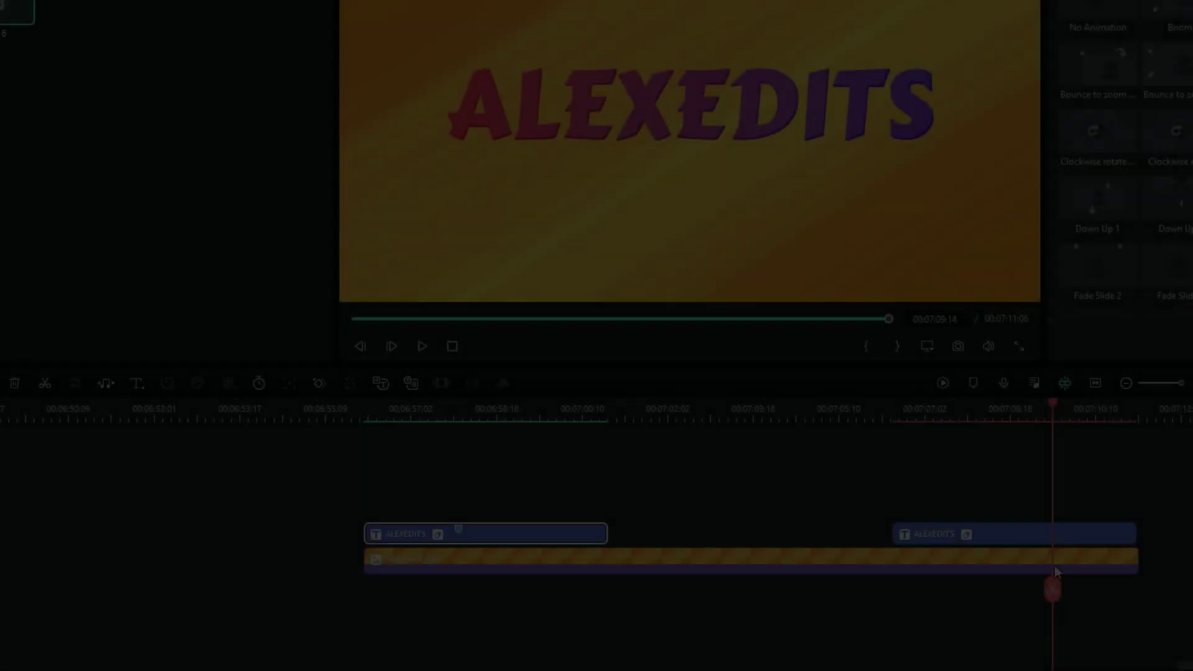
left_click_drag(1053, 565, 1092, 576)
left_click(1094, 535)
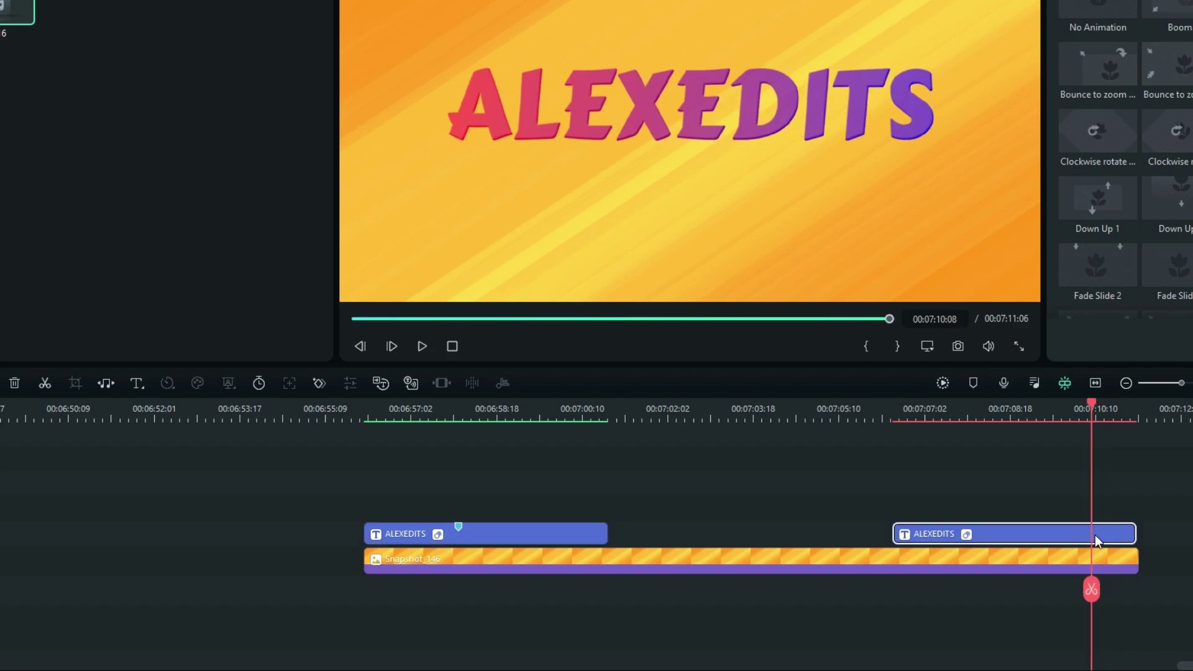
key("m")
left_click(459, 527)
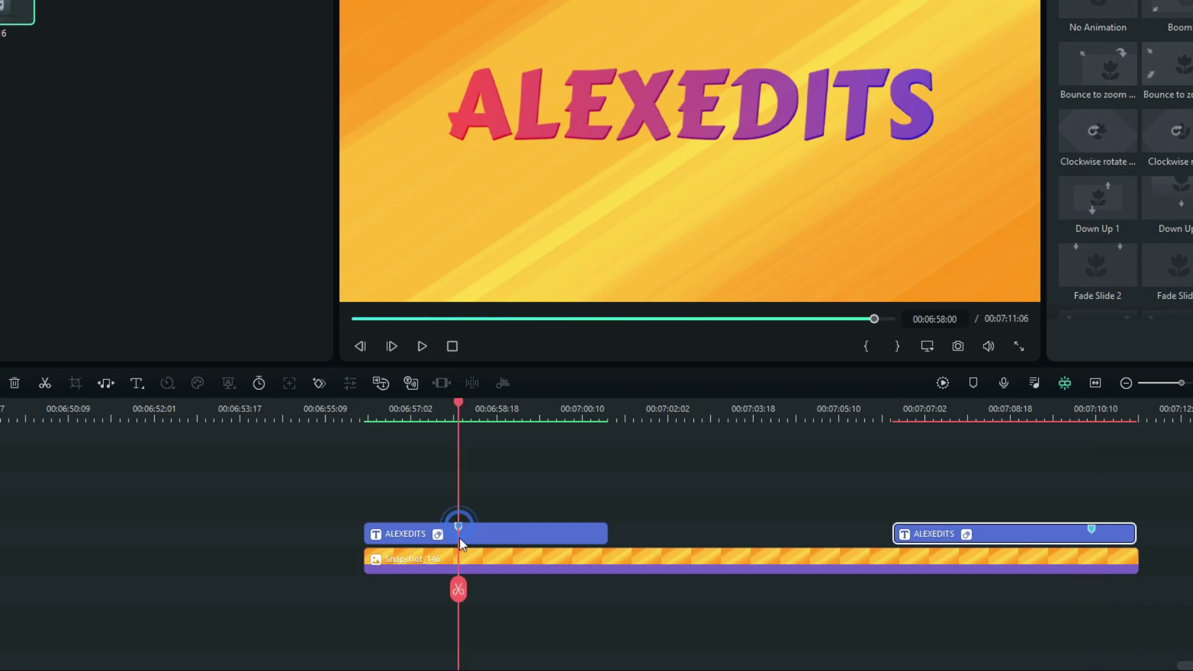
- Keyframe the first title's opacity down to 0% at 00:06:58:03, just past its marker
left_click(460, 538)
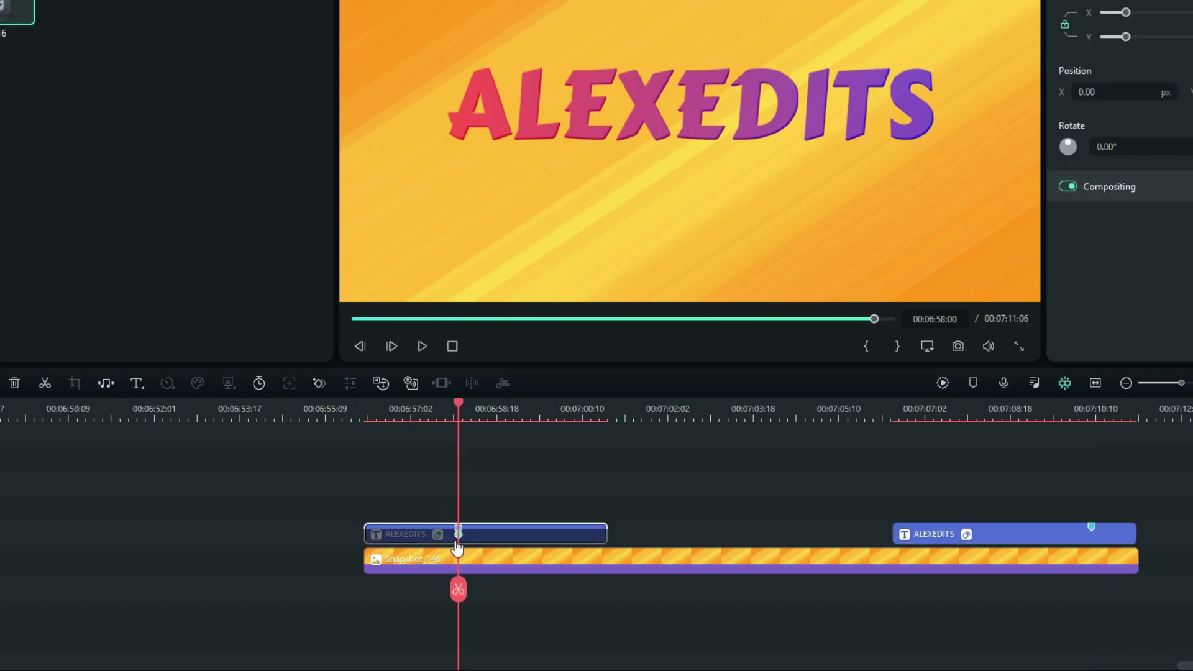
left_click_drag(457, 404, 464, 415)
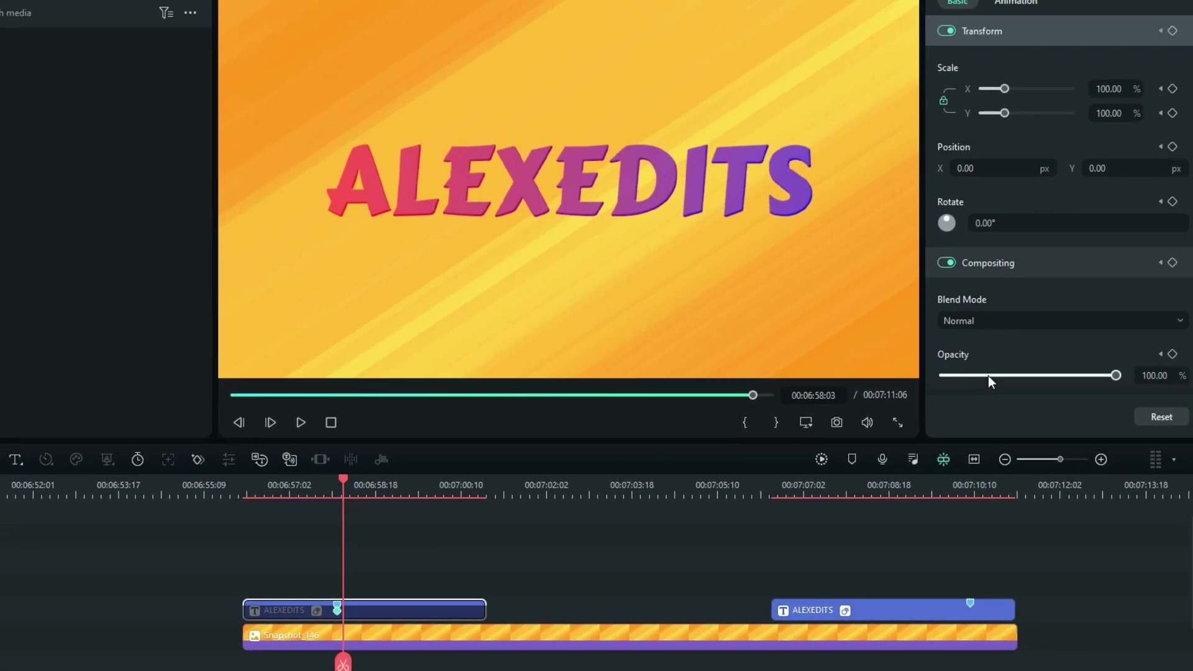
left_click_drag(1109, 299, 990, 306)
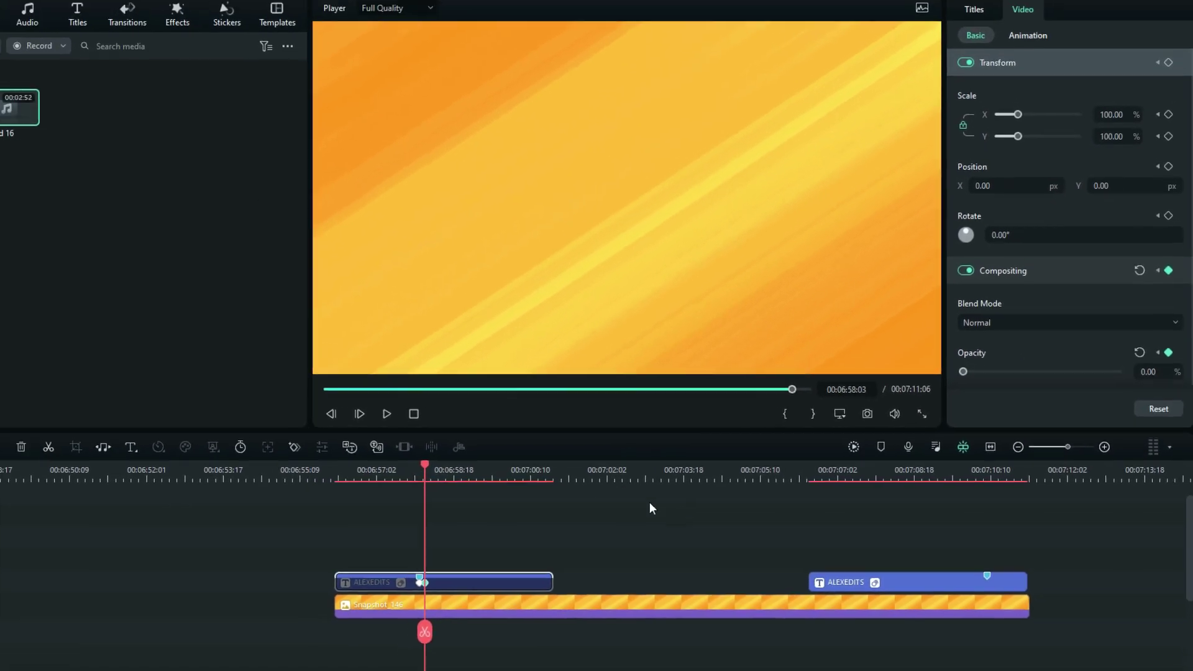
- Keyframe the second title's opacity from 0 up to 100% at its 00:07:10:08 marker
left_click(988, 465)
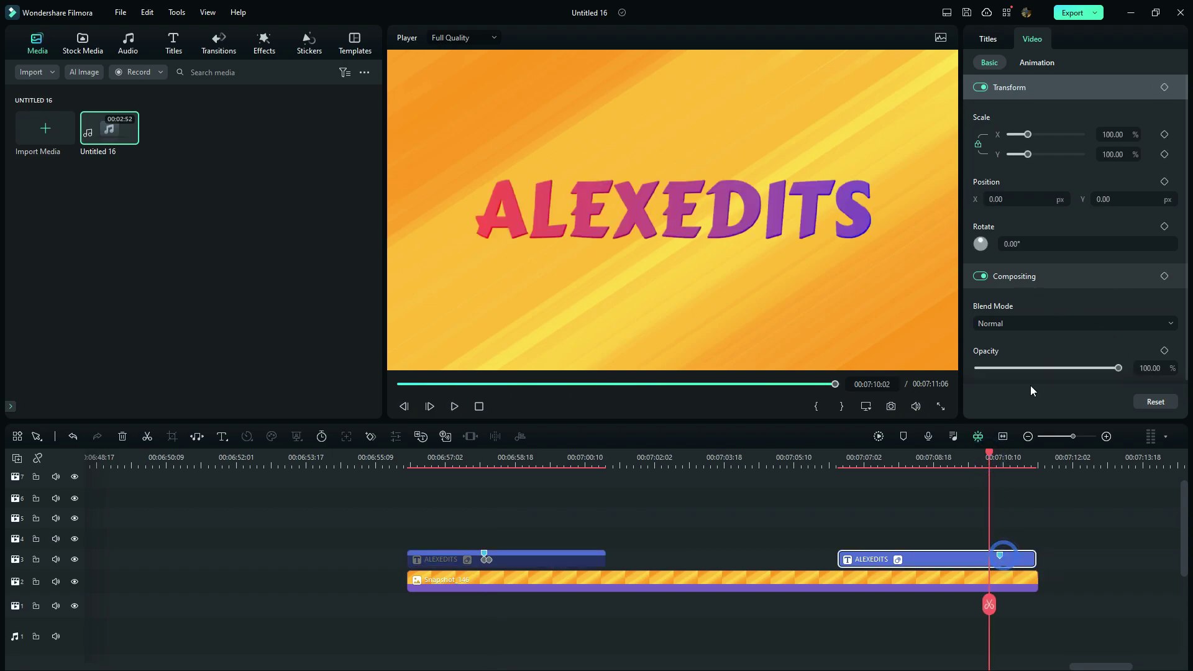
left_click(1163, 276)
left_click_drag(1017, 367, 970, 370)
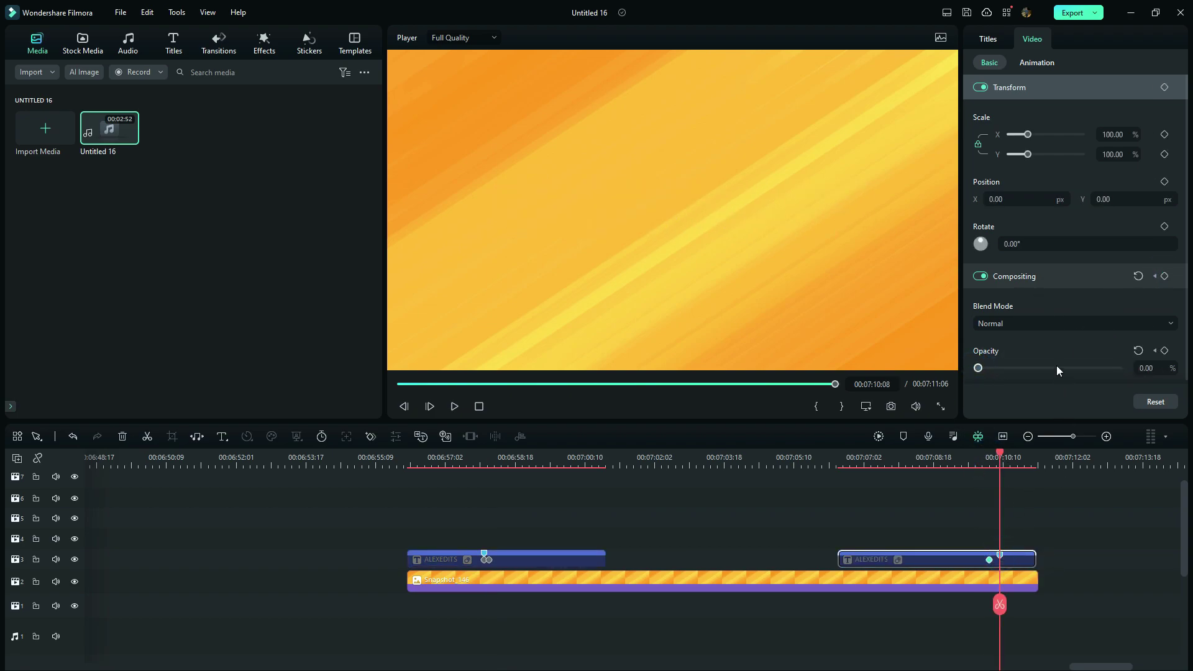
left_click_drag(1059, 371, 1126, 369)
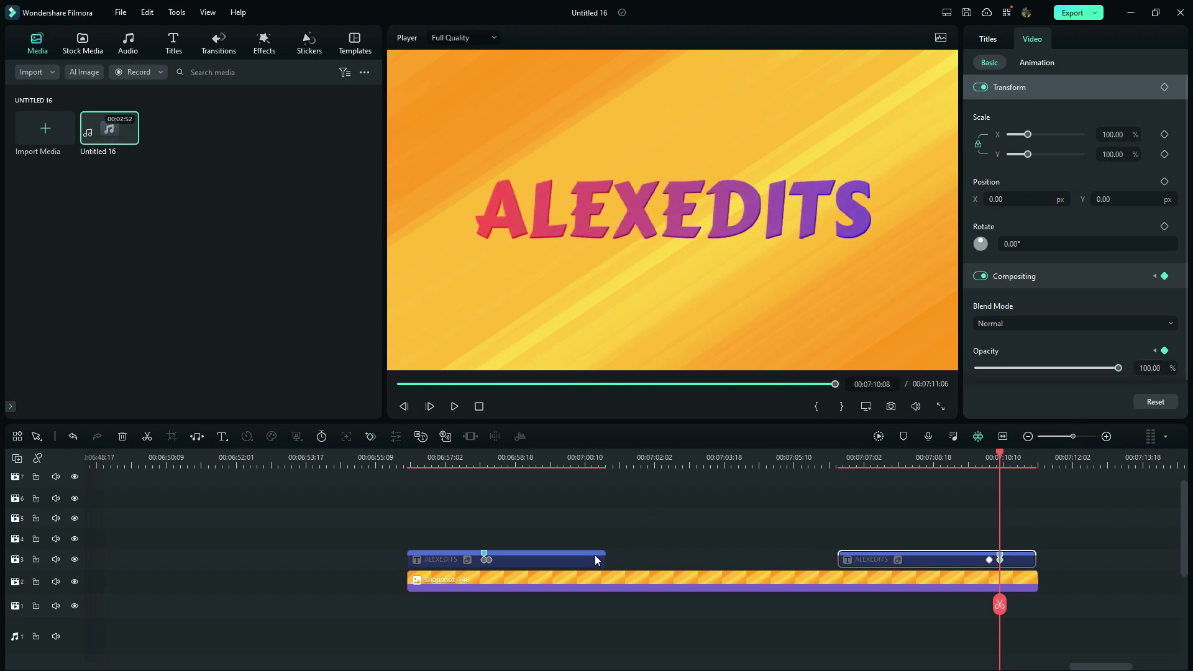
- Duplicate the first title onto track 4 and clear all its keyframes
left_click(512, 561)
left_click_drag(516, 558, 519, 544)
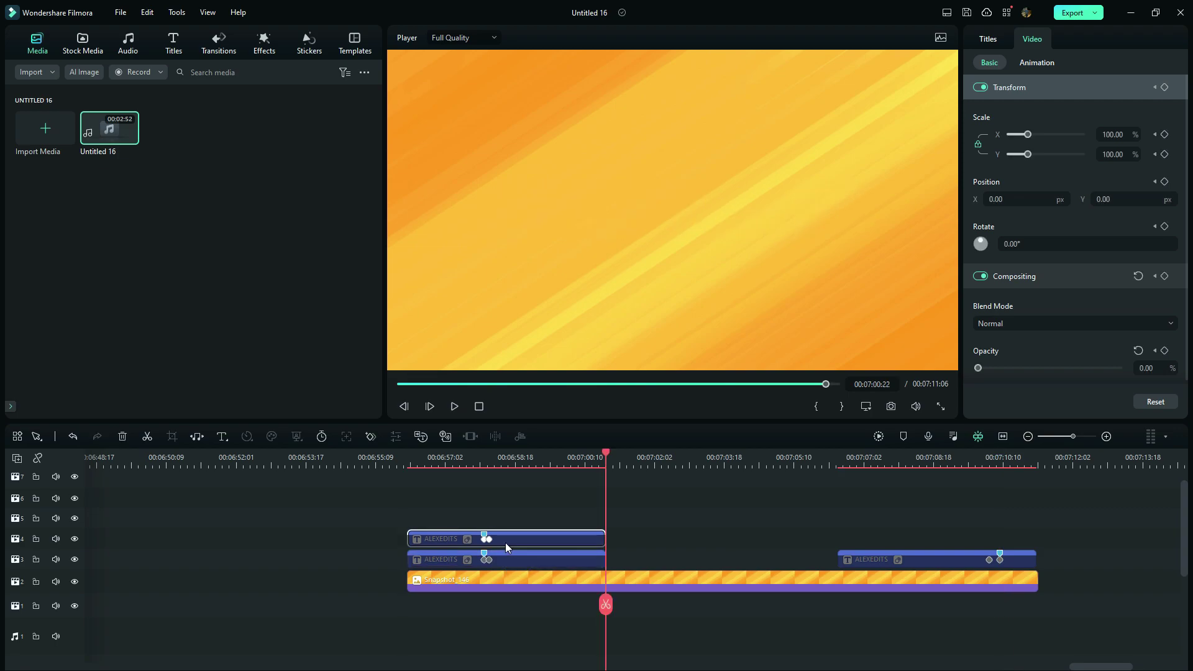
right_click(505, 538)
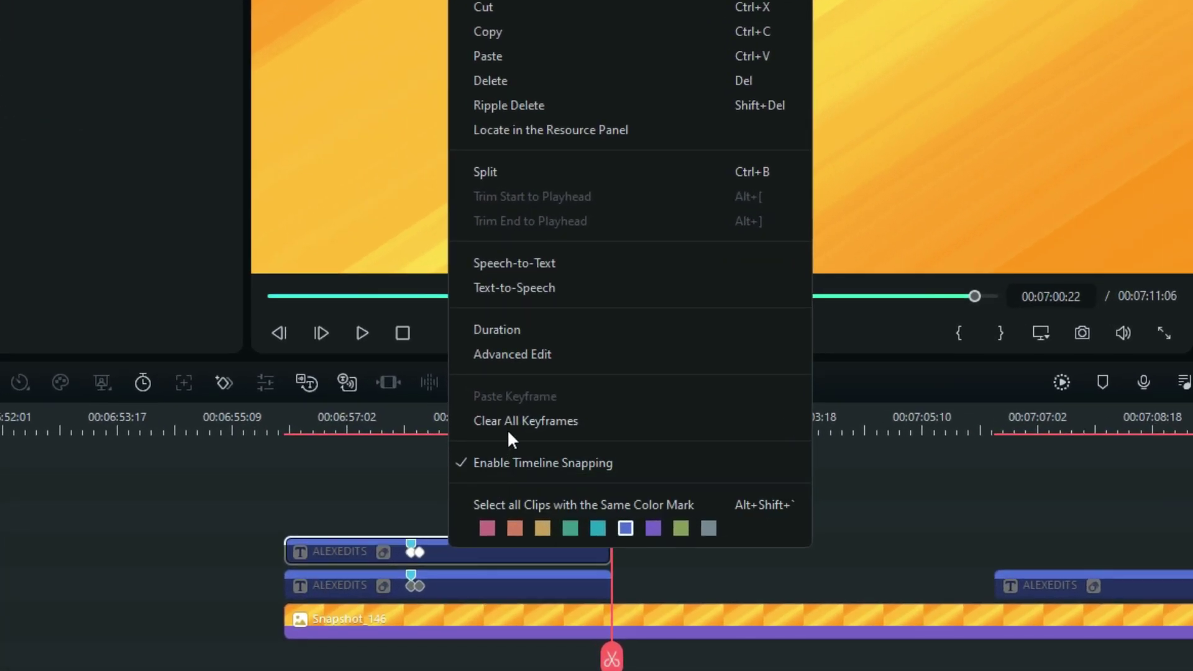
left_click(507, 429)
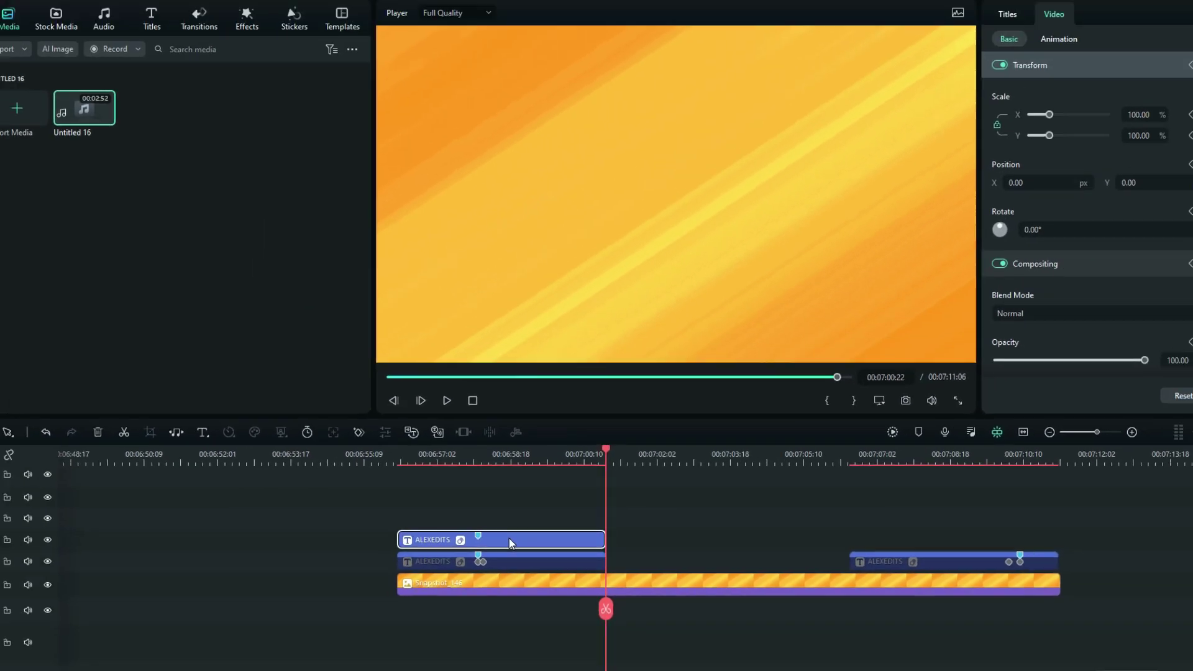
- Span the copy from the first marker to the second title's marker with No Animation
left_click_drag(454, 548, 602, 535)
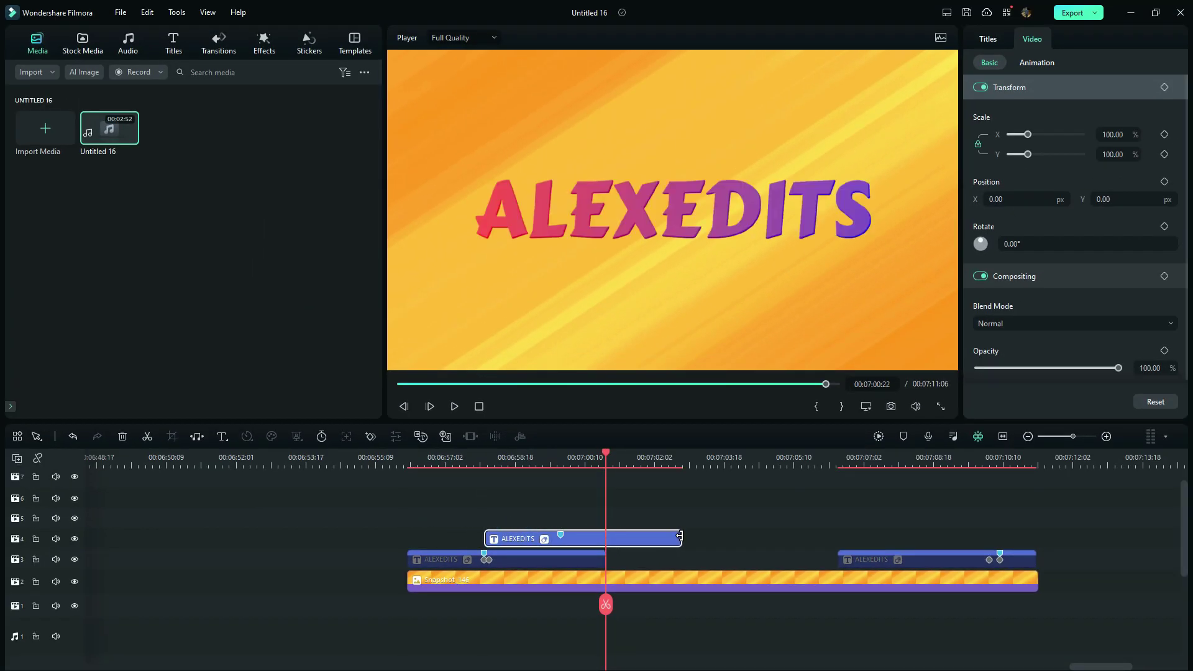
left_click_drag(679, 536, 1037, 572)
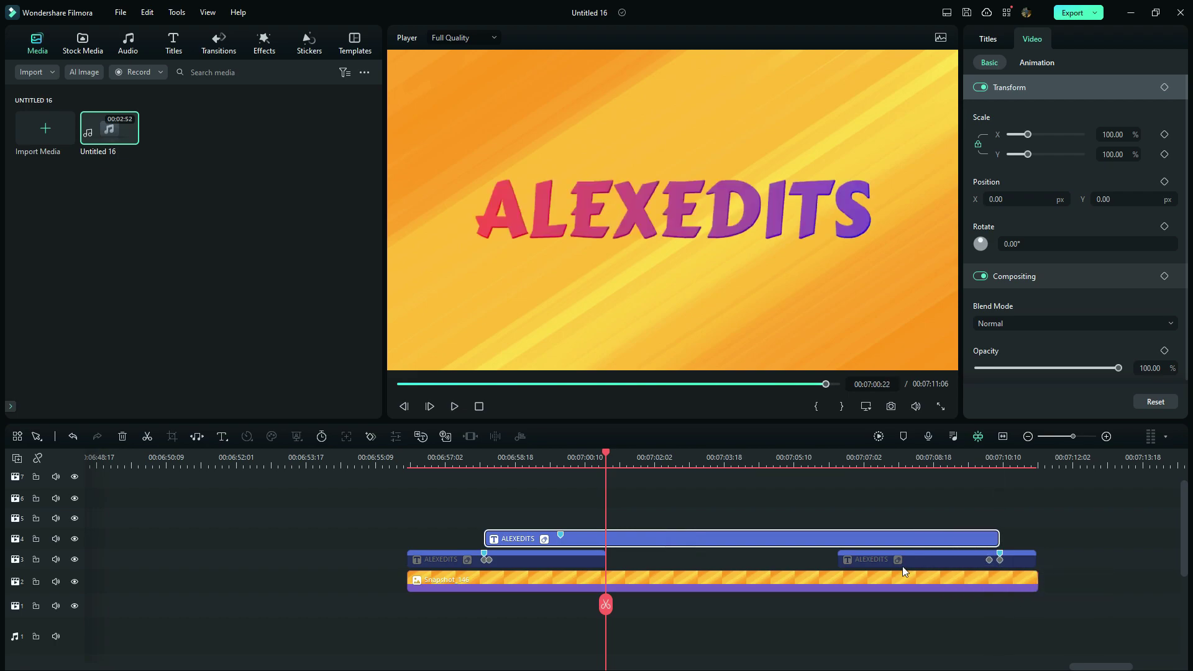
left_click(1016, 65)
left_click(1000, 120)
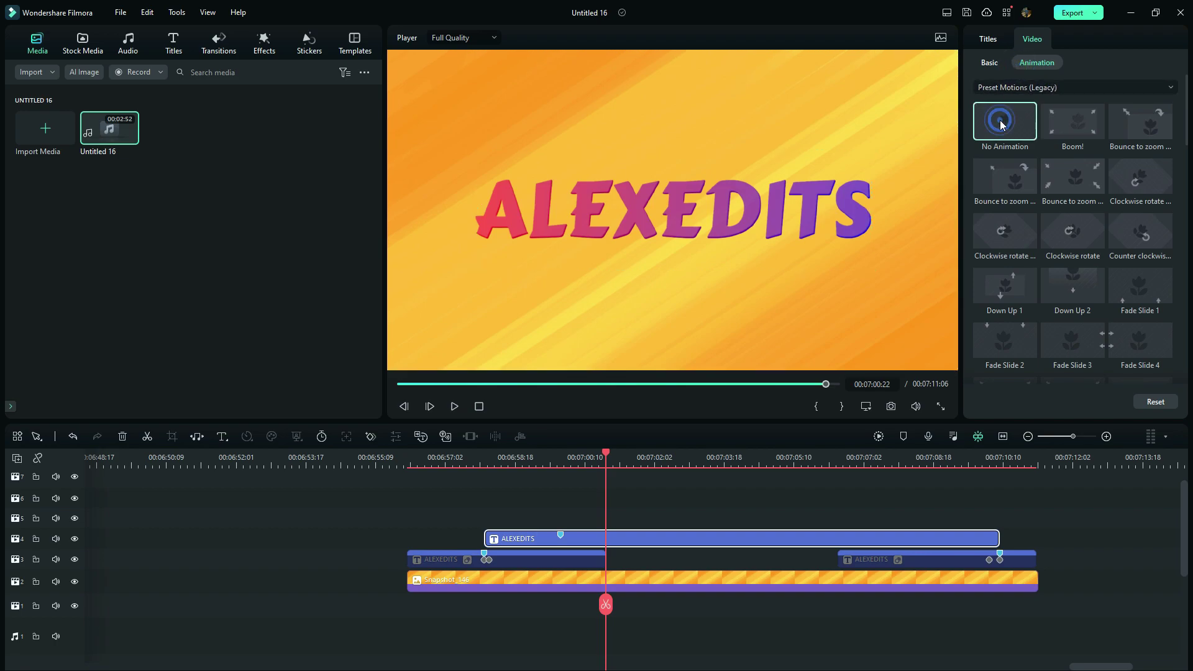
- Render the timeline preview and play all three ALEXEDITS clips from before the titles
left_click(878, 436)
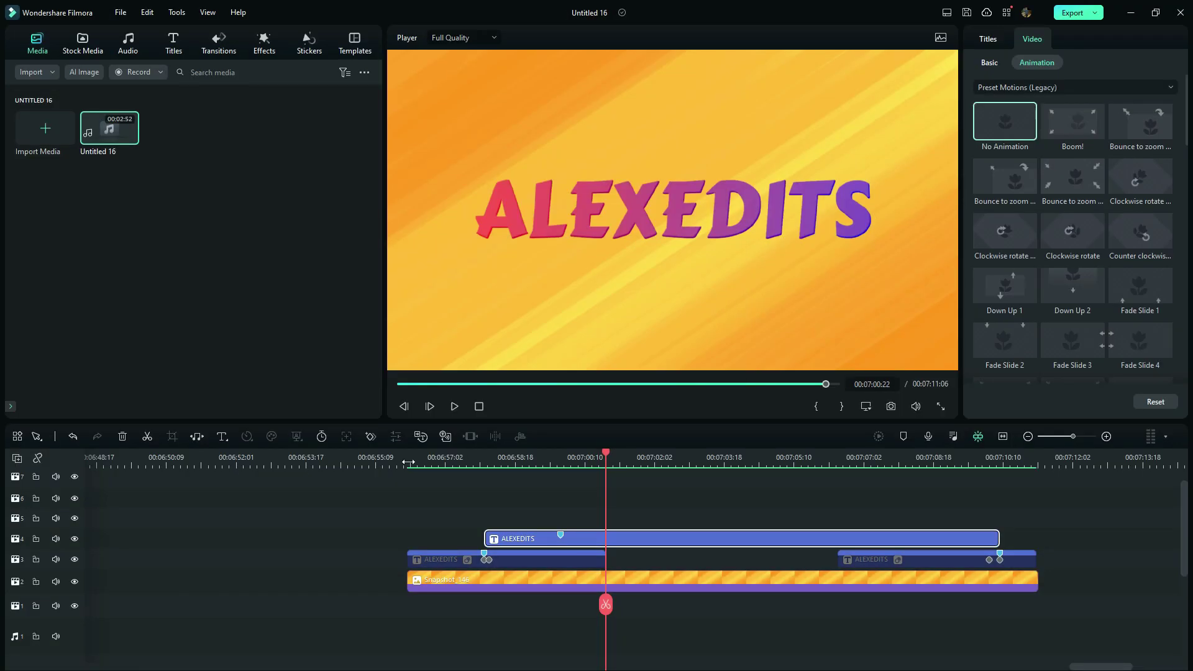
left_click(408, 462)
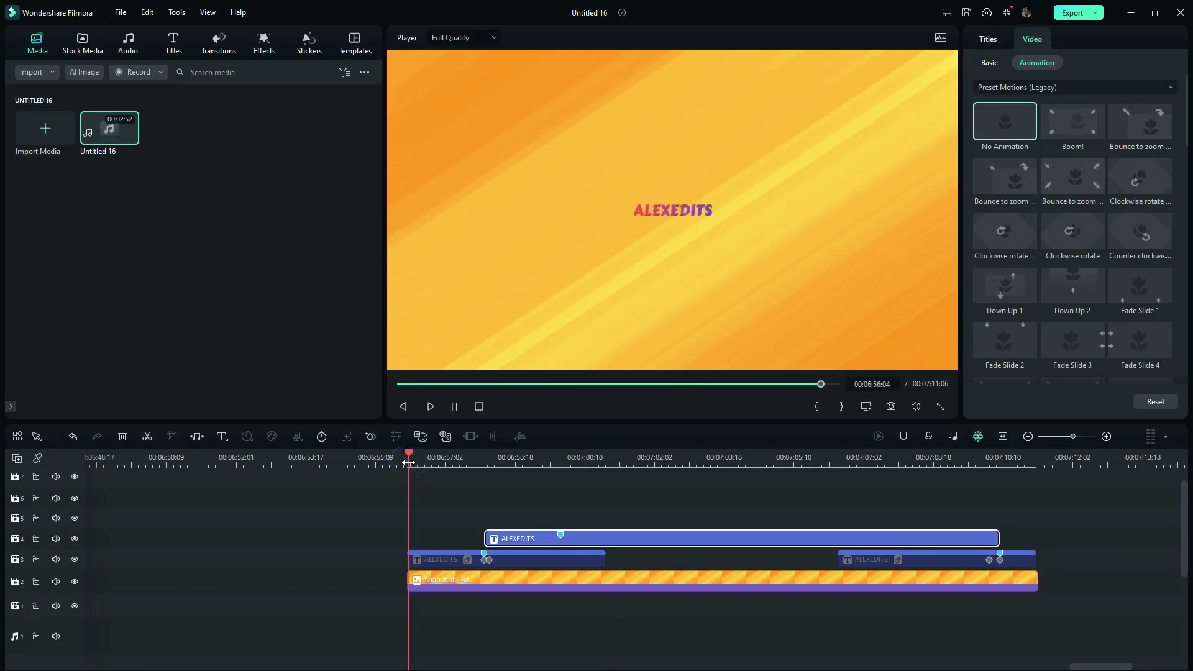
key("space")
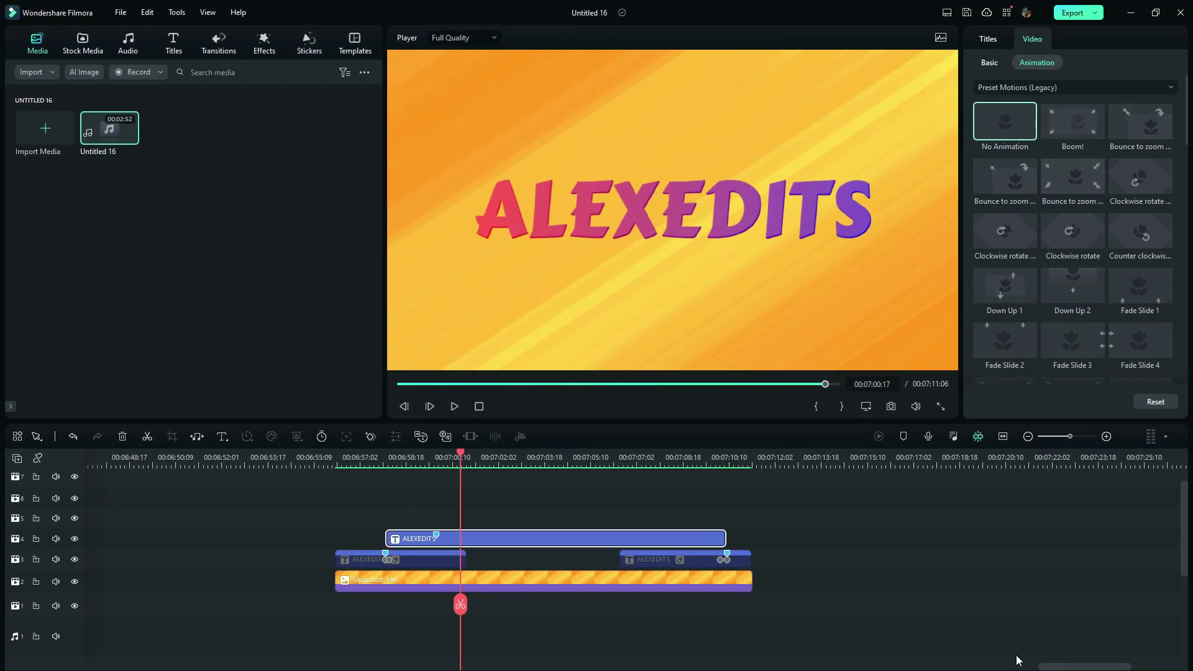
- Reposition the middle ALEXEDITS title in the preview by moving it lower, then slightly back up
left_click_drag(1055, 666, 1047, 666)
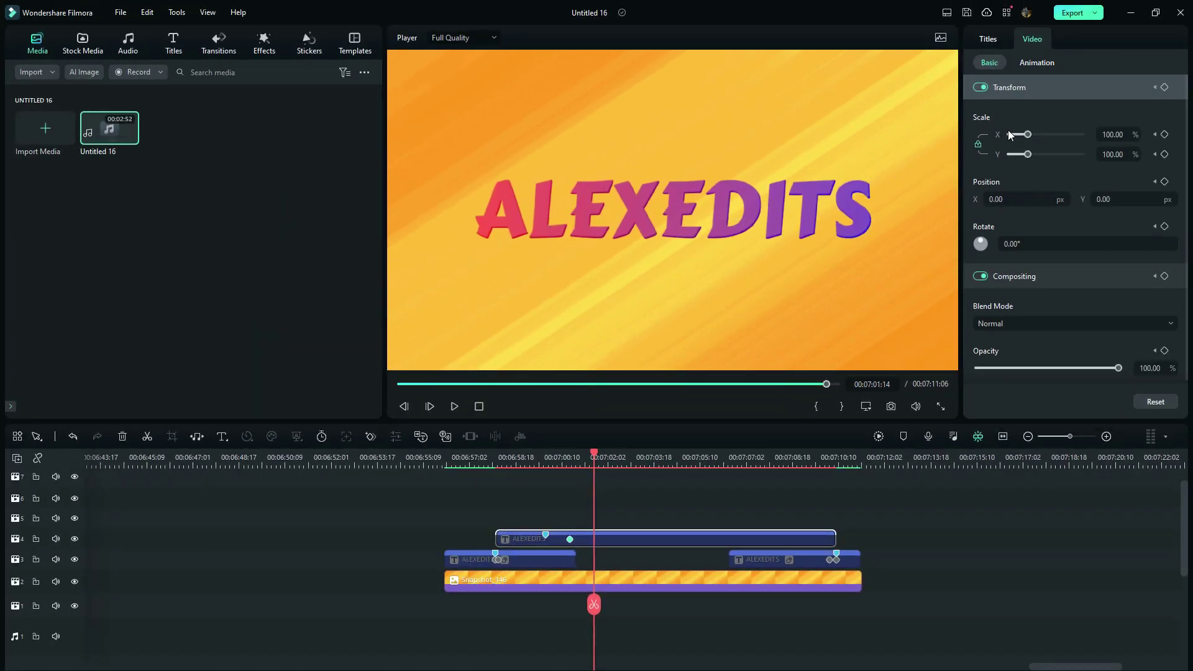
left_click_drag(755, 200, 720, 292)
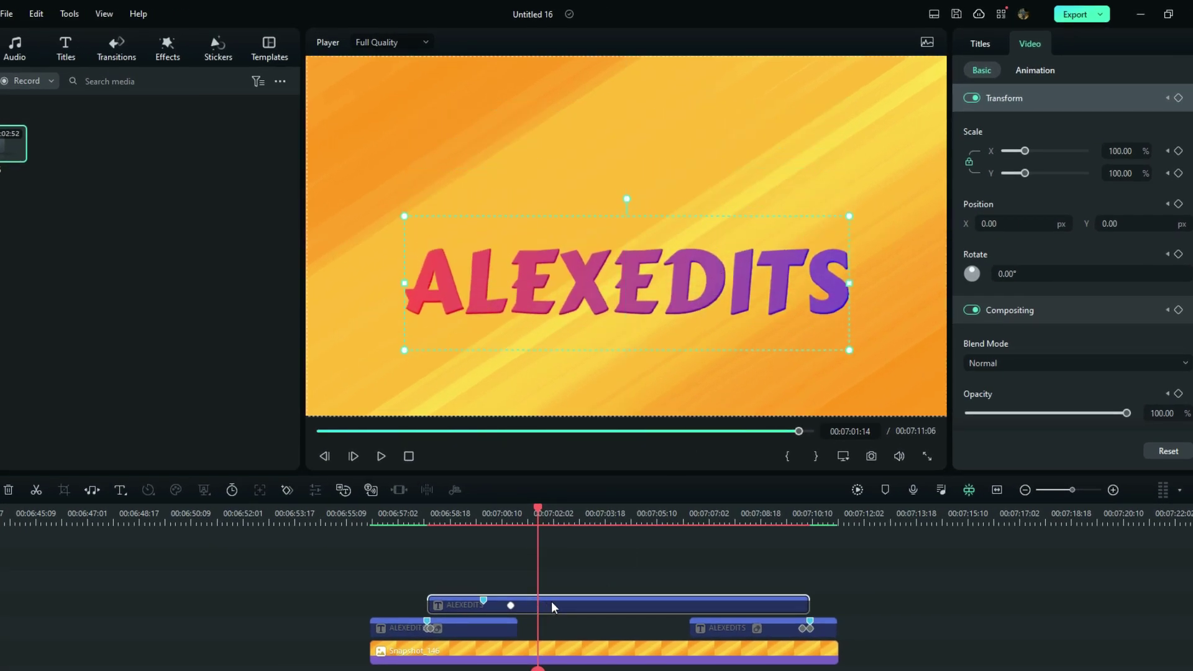
left_click_drag(623, 298, 624, 251)
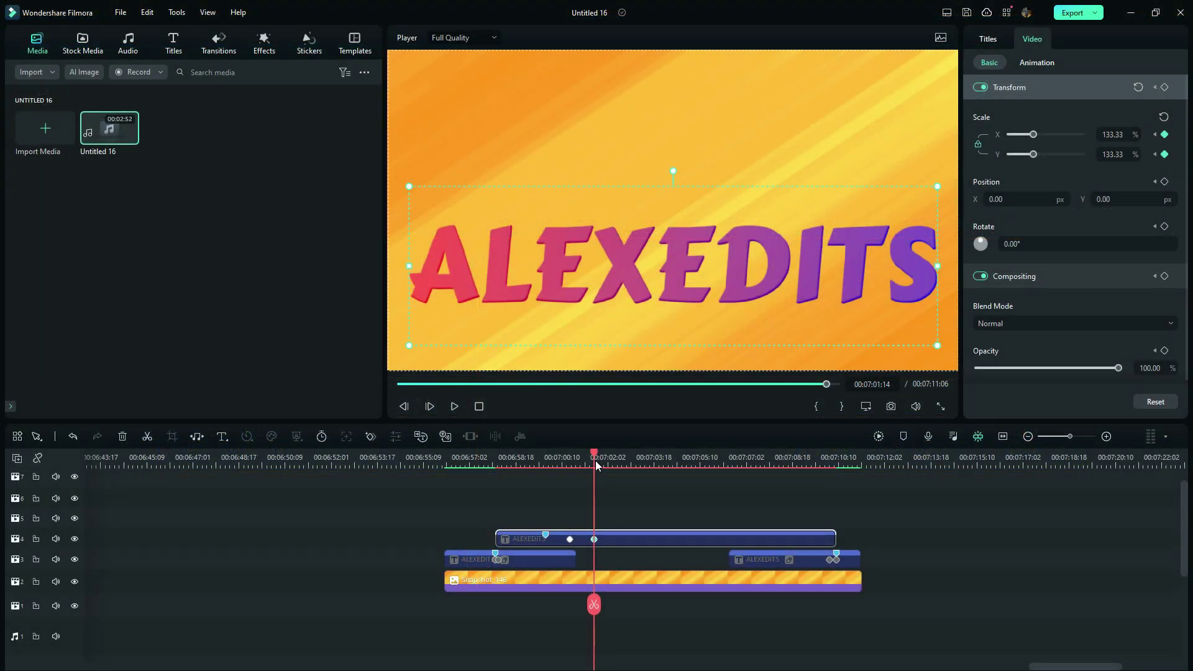
- Check the 111.11% to 133.33% scale change, undo the last title move, and open the keyframe's menu
left_click_drag(595, 465, 576, 467)
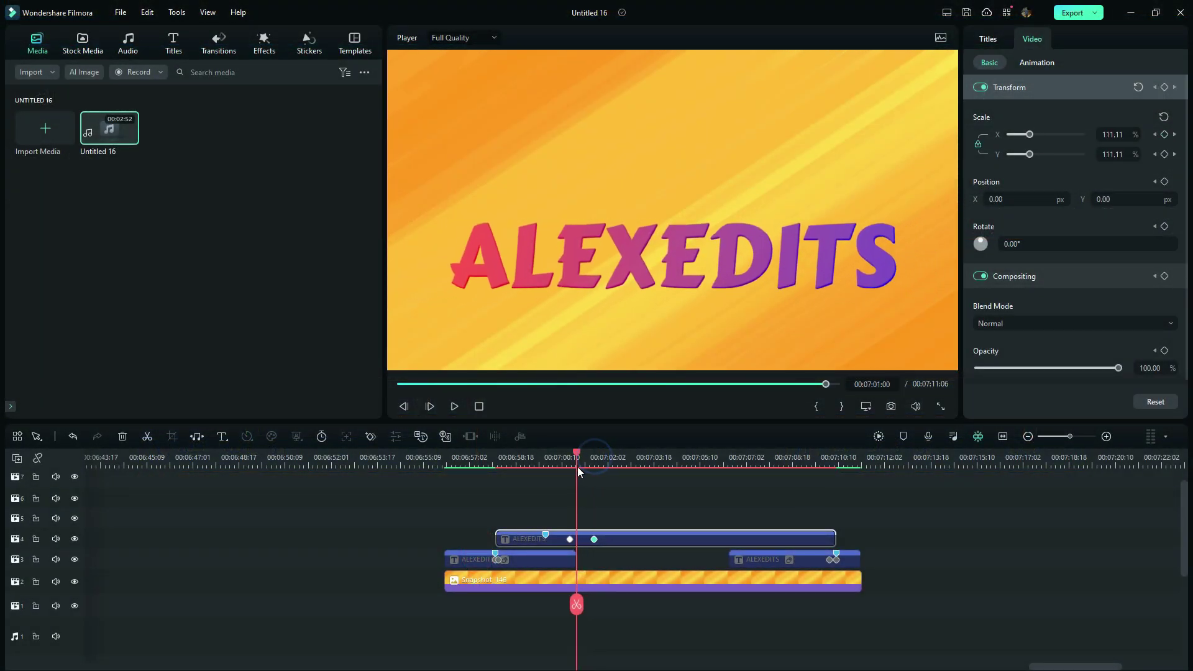
left_click(594, 470)
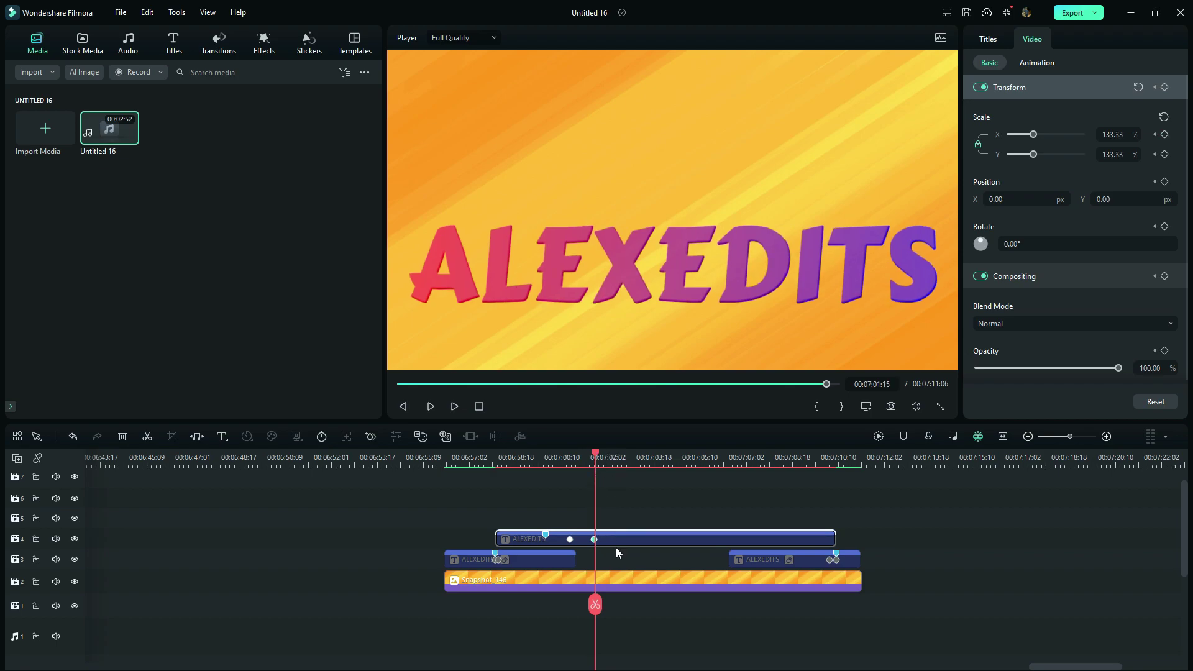
key("ctrl+z")
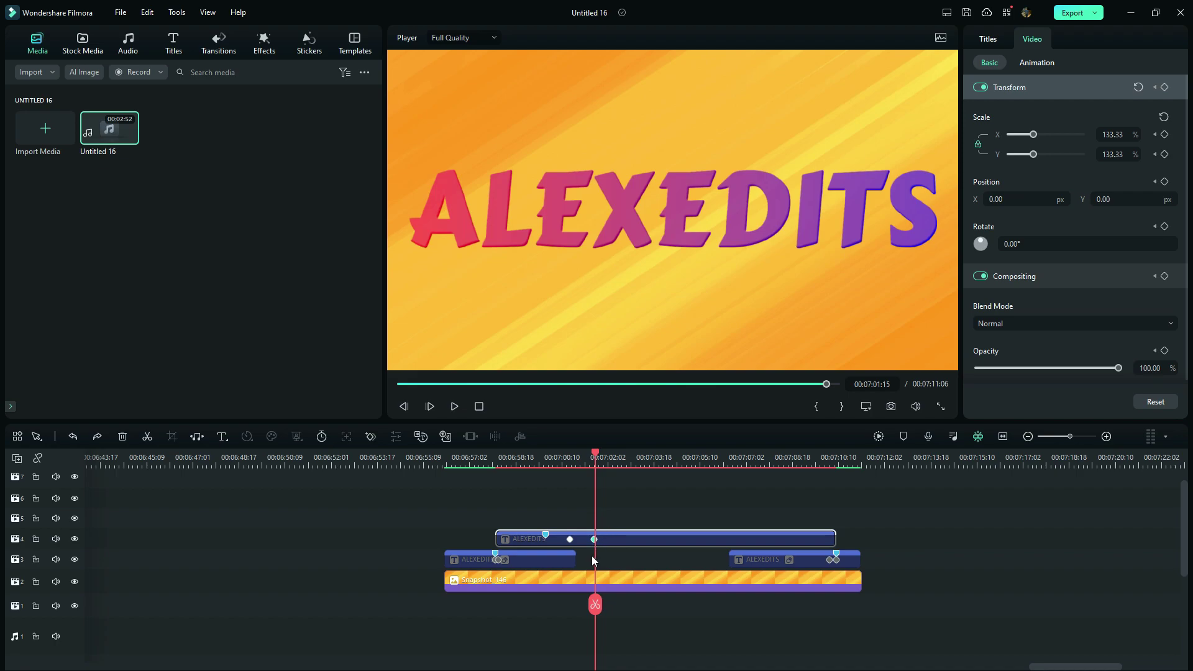
right_click(595, 538)
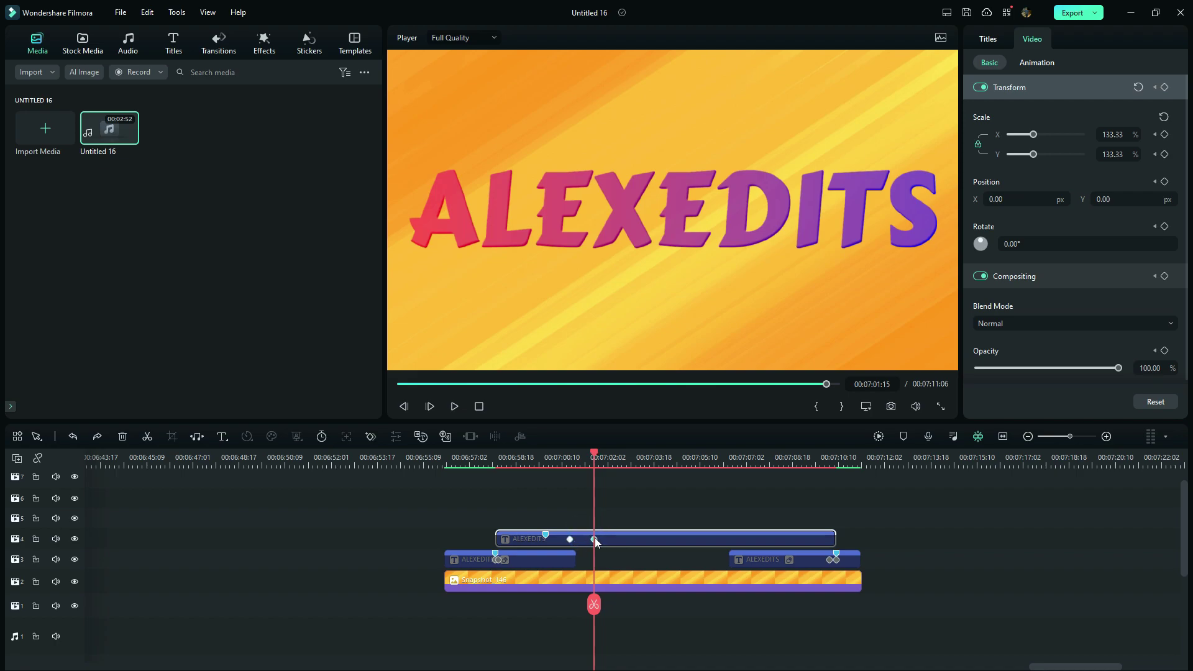